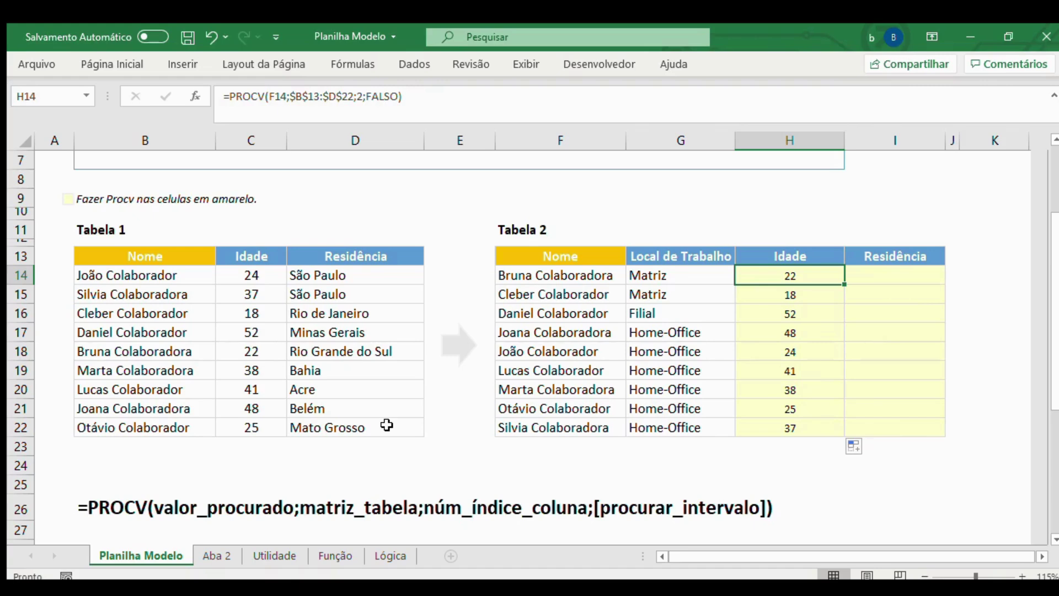
Enter =PROCV(F14;B:C;2;FALSO) in H14 of Tabela 2 to look up the age using whole columns B and C.
type("=procv(")
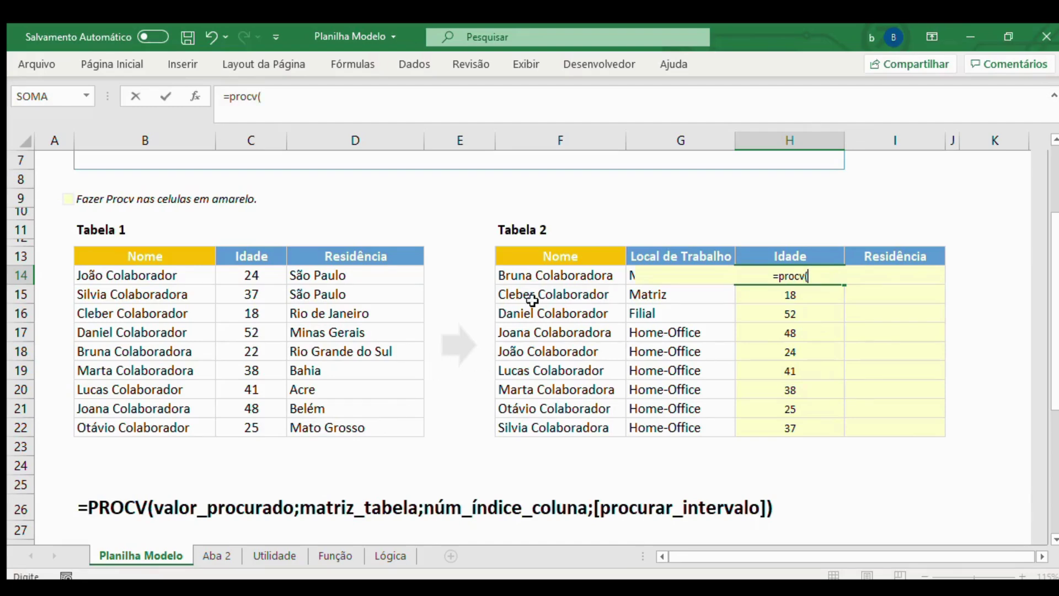
left_click(570, 273)
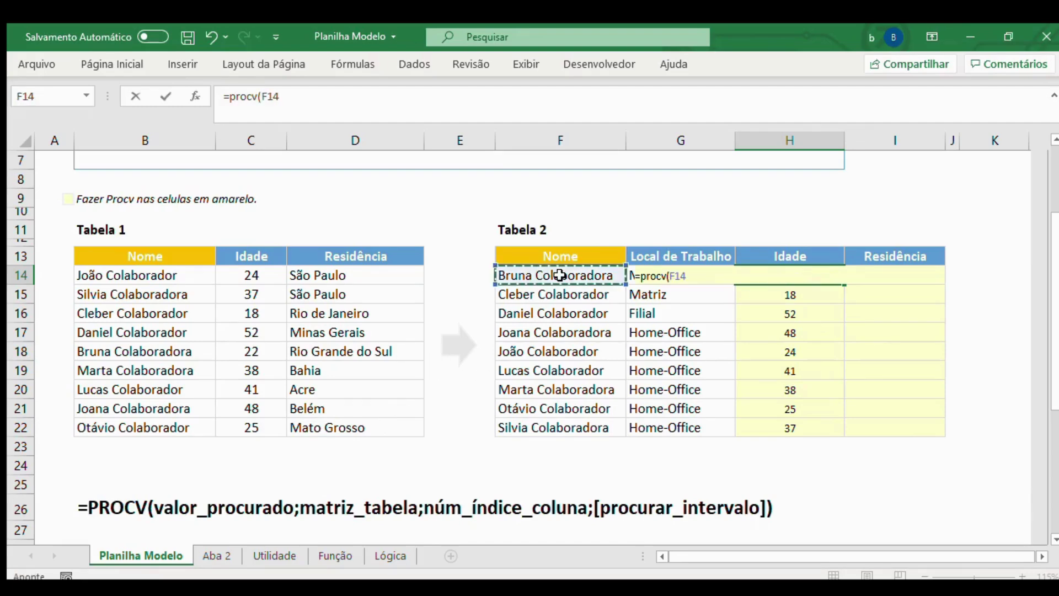
type(";")
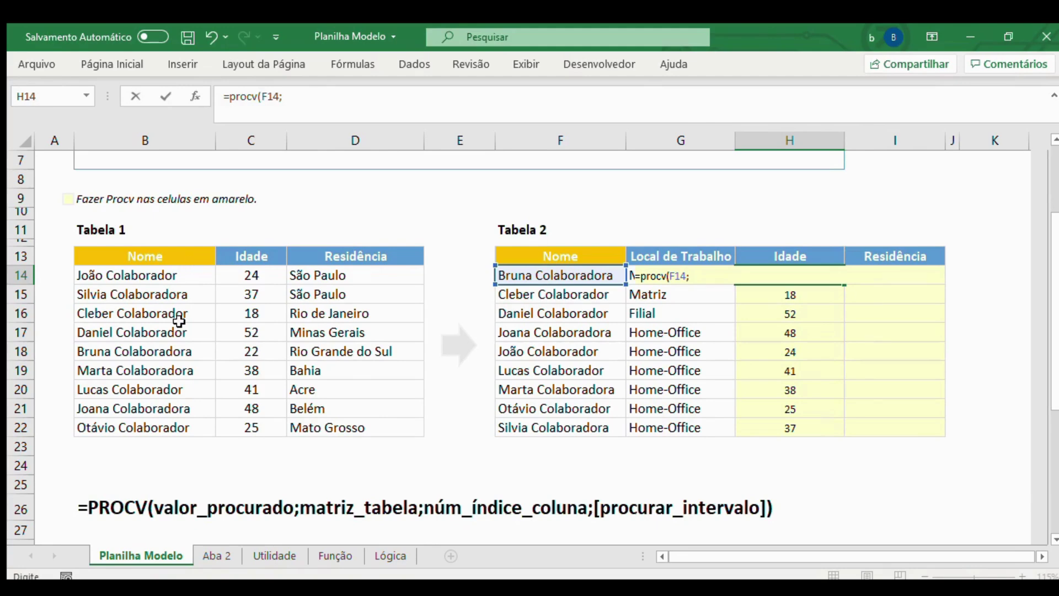
left_click_drag(131, 253, 391, 431)
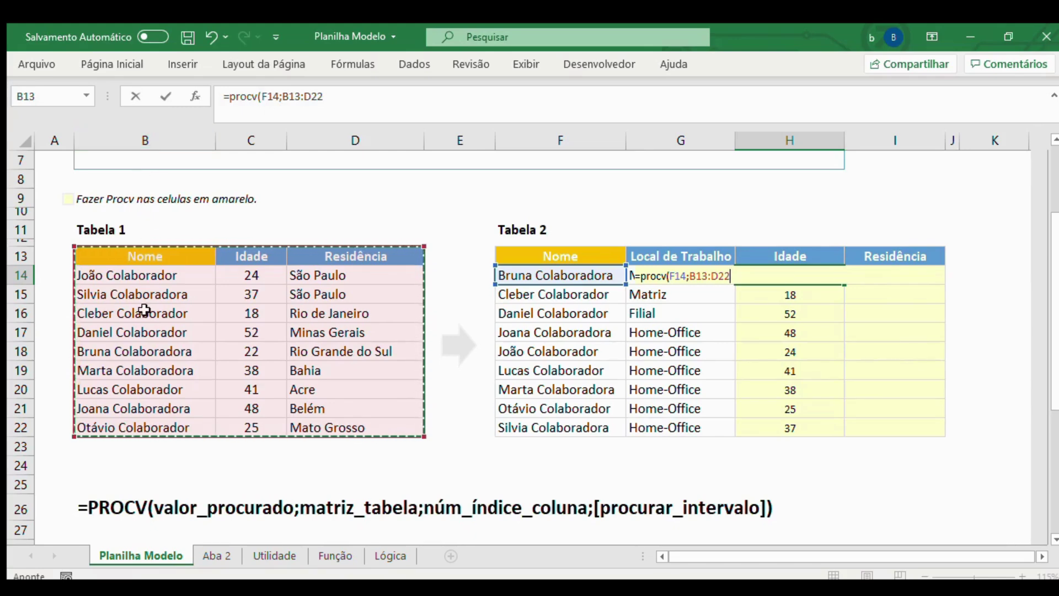
left_click(154, 142)
left_click_drag(150, 139, 268, 127)
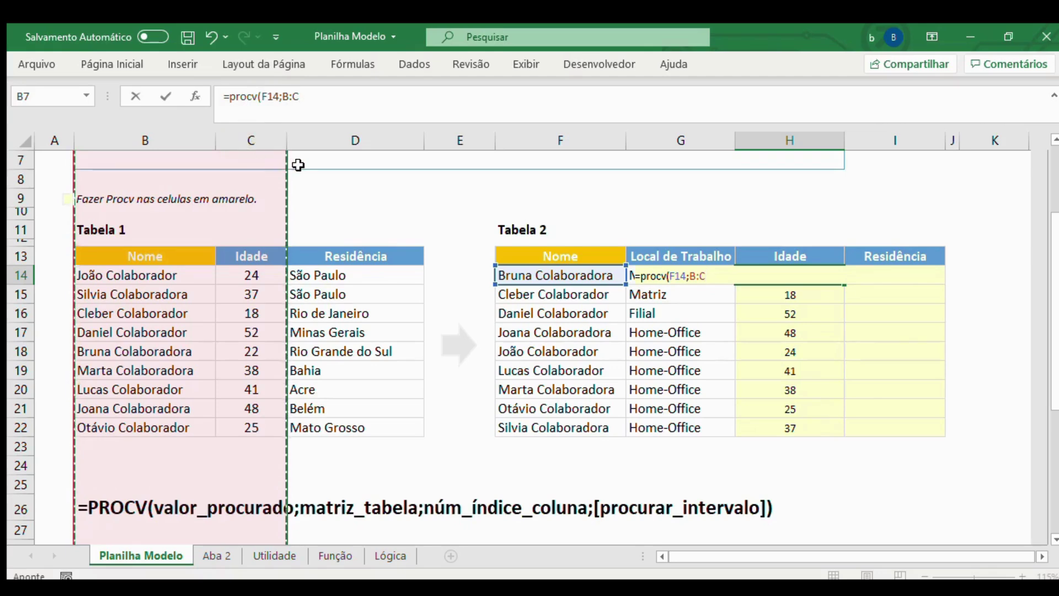
type(";")
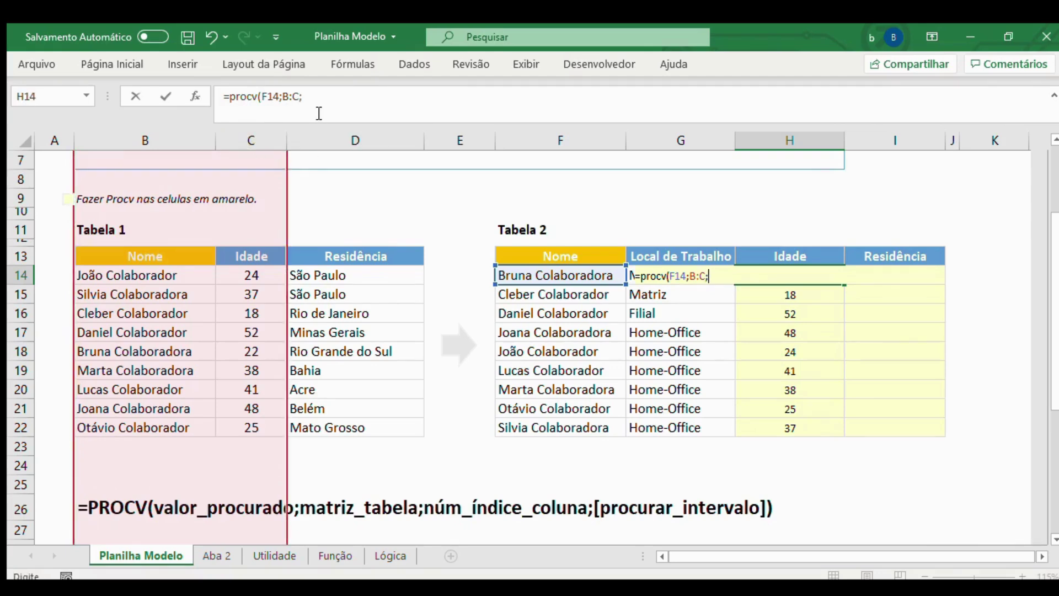
type("2;falso")
key("Return")
Examine how far down the sheet the B:C lookup range of the H14 formula extends.
left_click(795, 281)
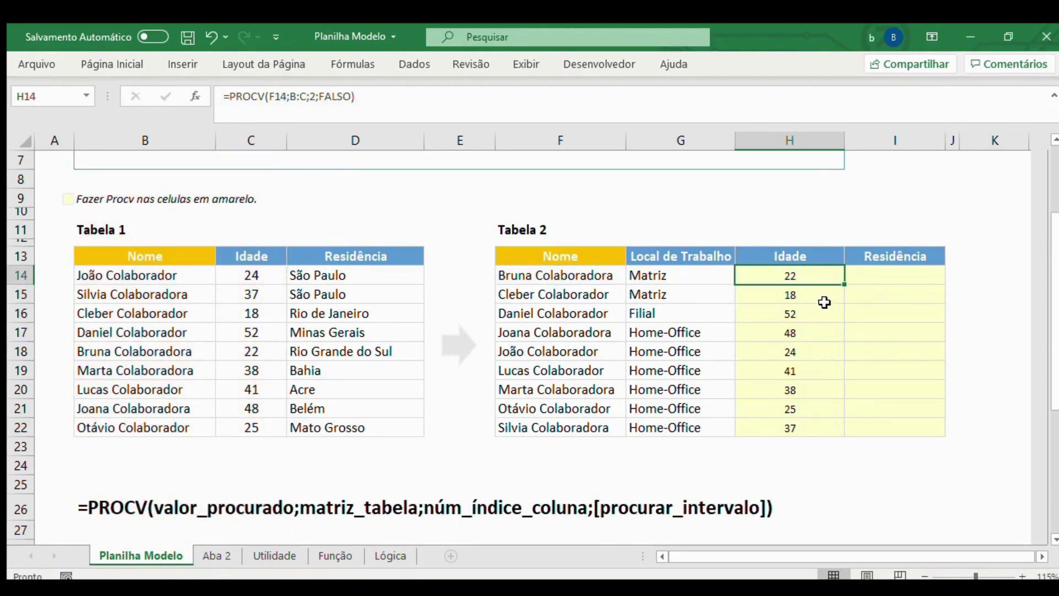
key("F2")
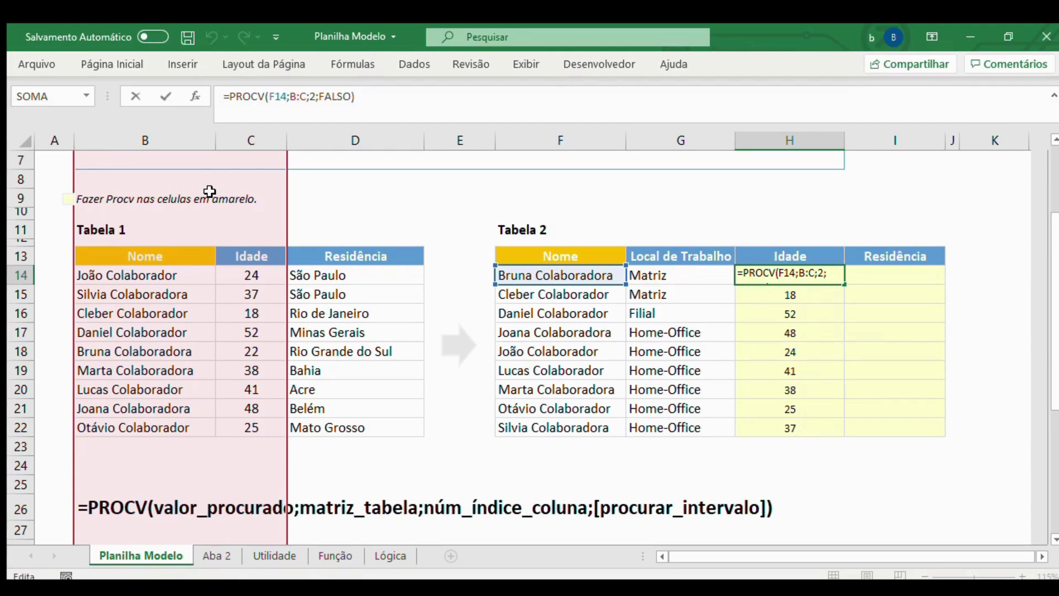
left_click(158, 143)
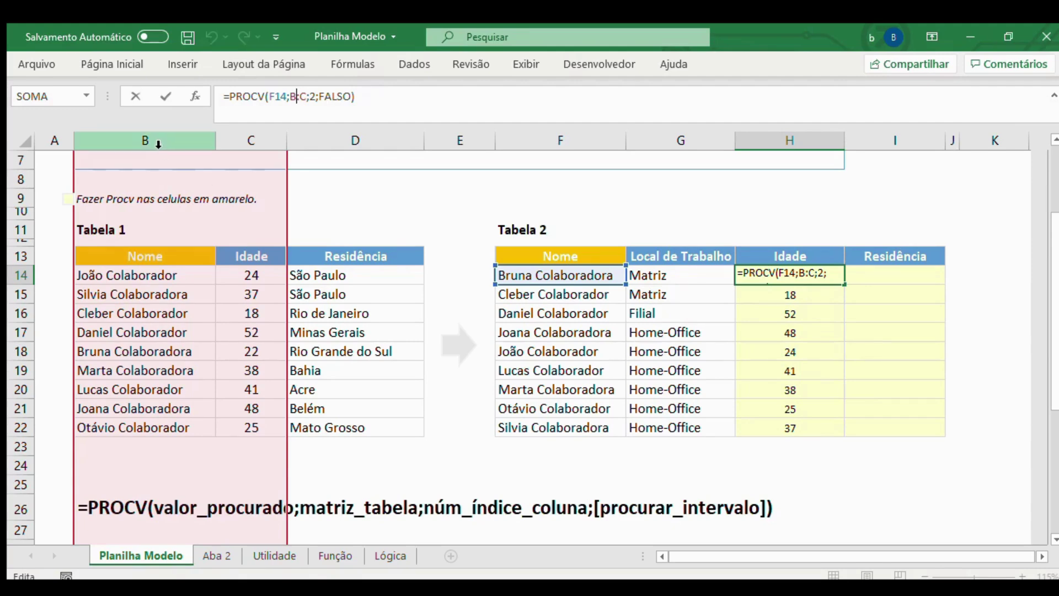
scroll(166, 288, "down", 11)
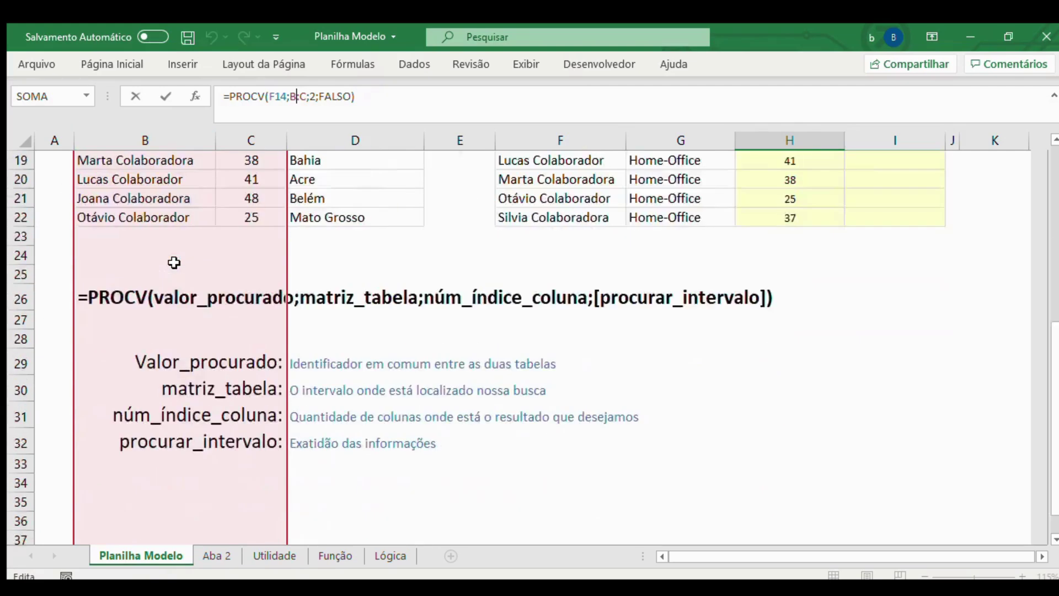
scroll(170, 288, "down", 9)
scroll(246, 314, "down", 16)
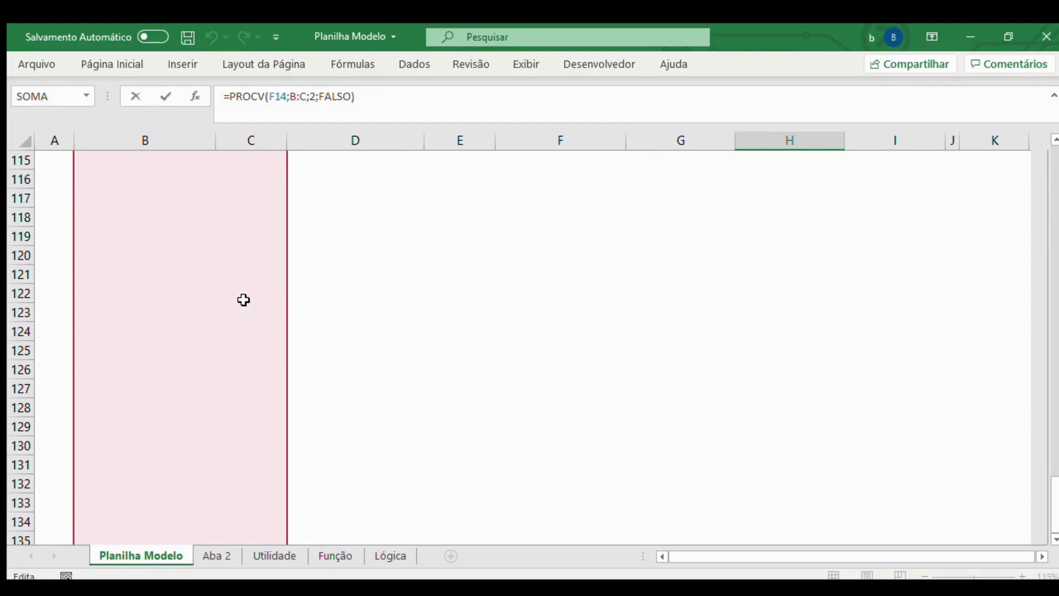
scroll(382, 209, "down", 20)
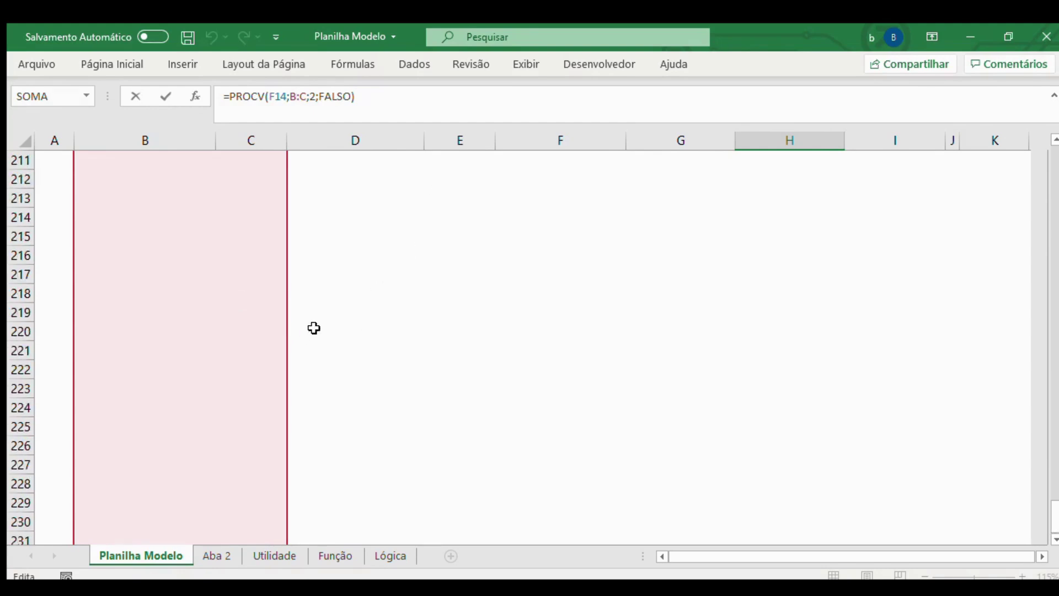
scroll(314, 328, "down", 11)
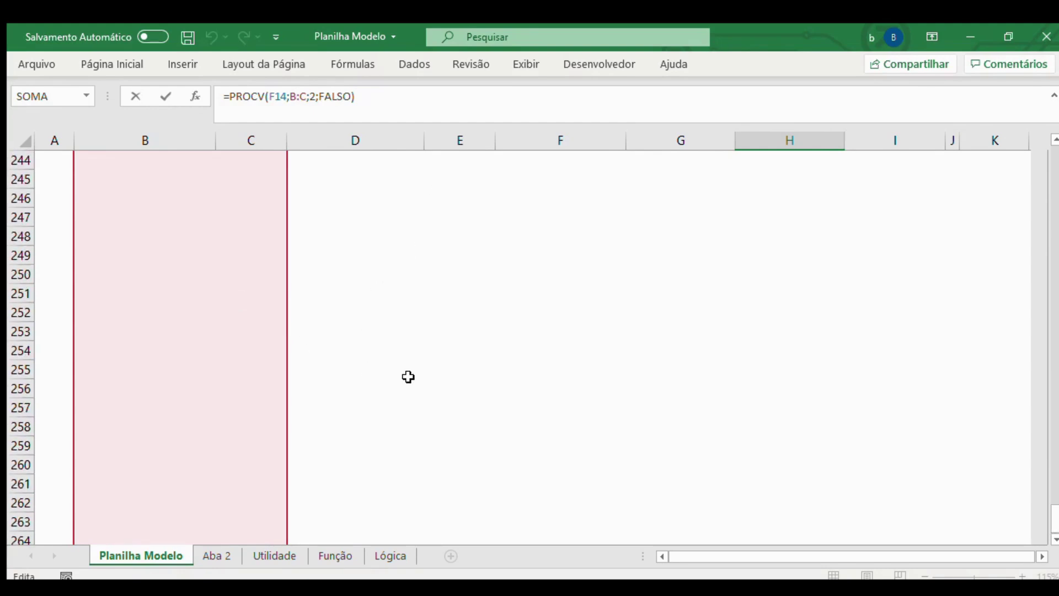
scroll(249, 381, "up", 20)
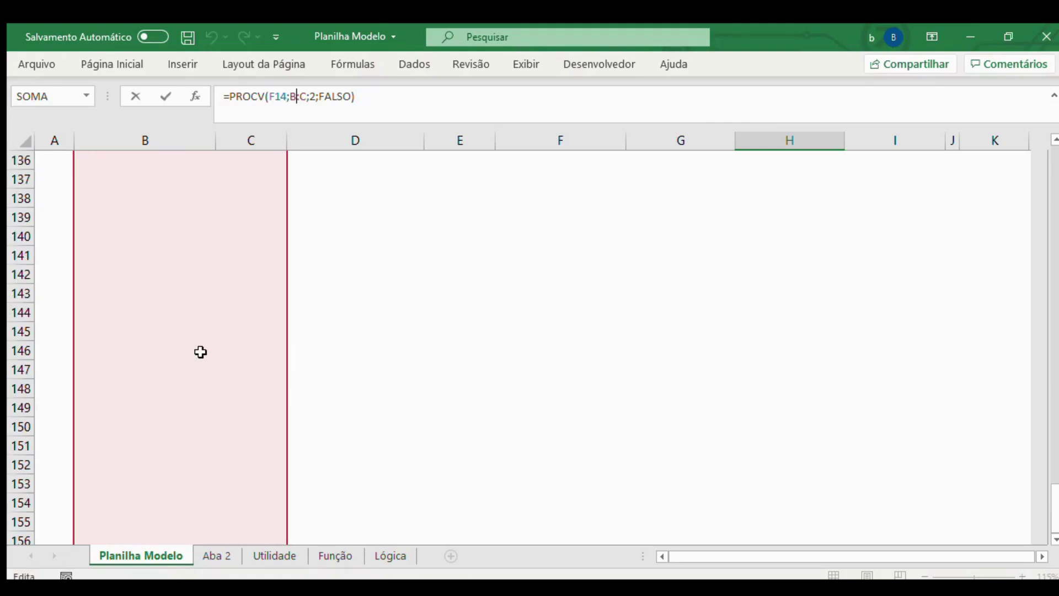
scroll(204, 353, "up", 6)
scroll(207, 352, "up", 17)
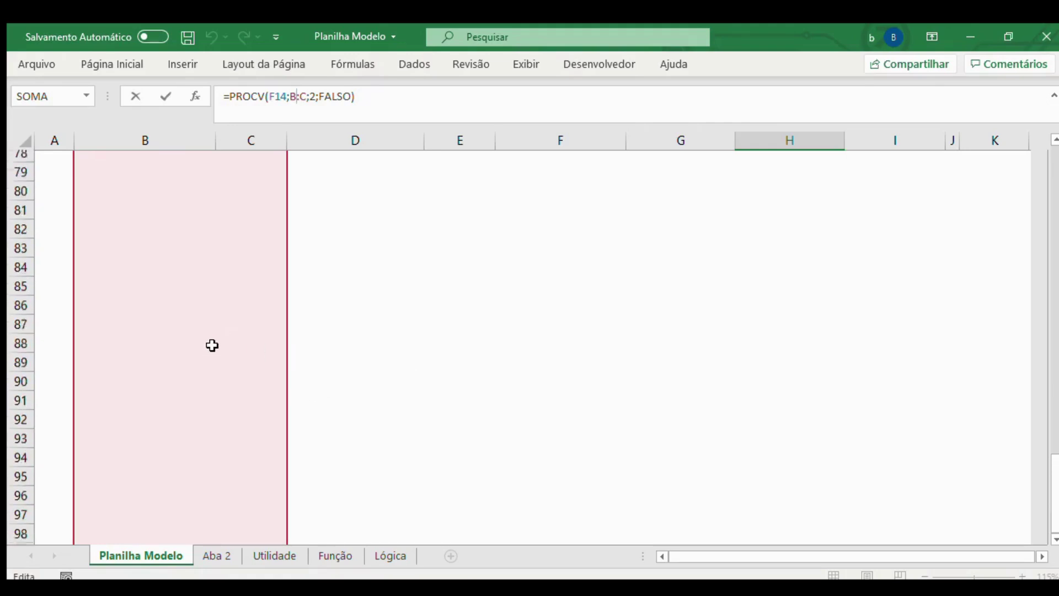
left_click_drag(1050, 456, 962, 175)
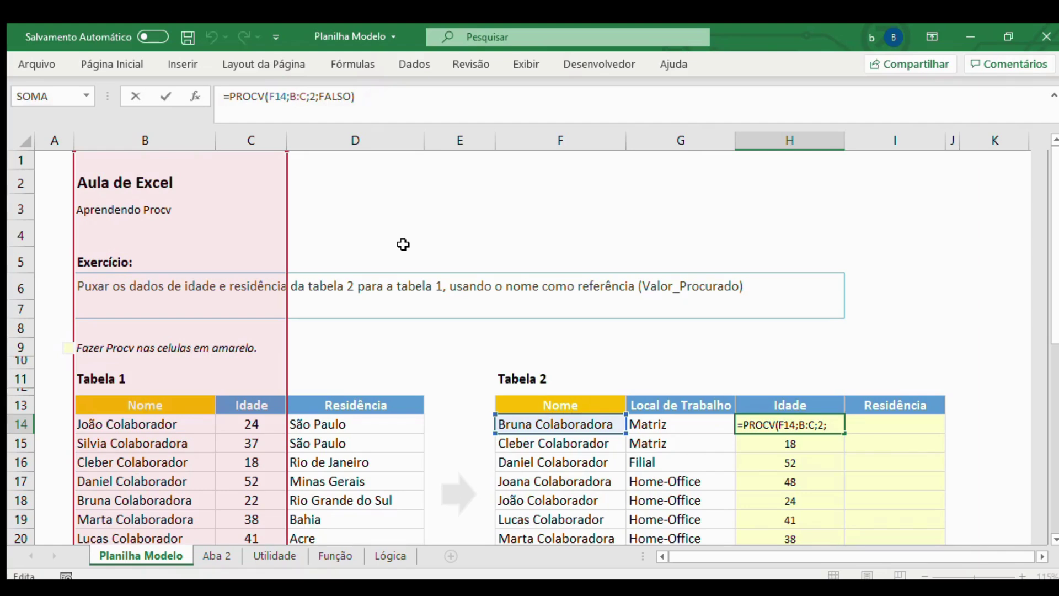
key("Return")
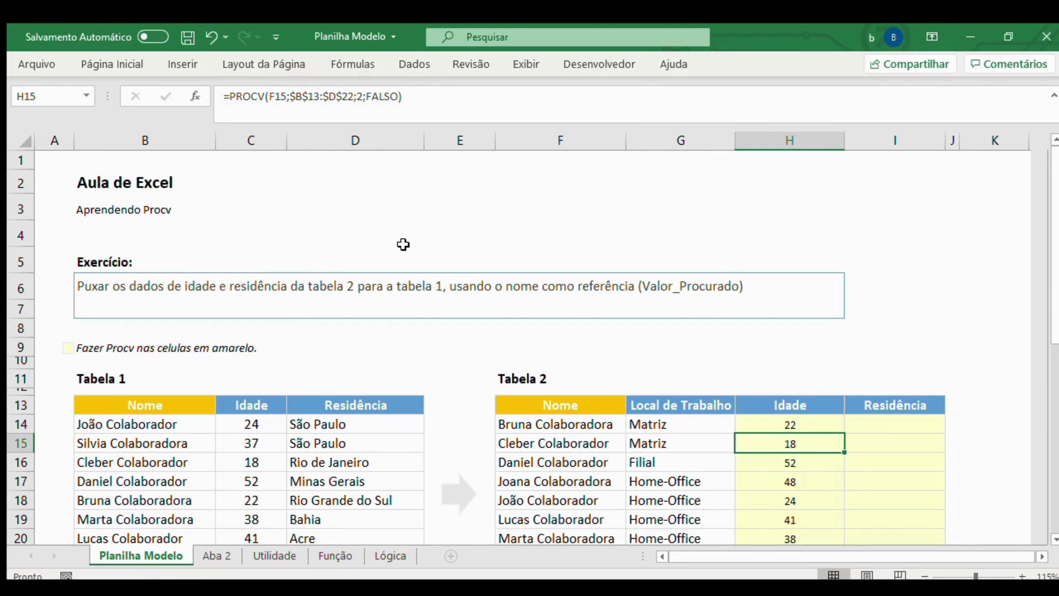
Inspect the fixed $B$13:$D$22 lookup range used by the H15 formula.
left_click(319, 96)
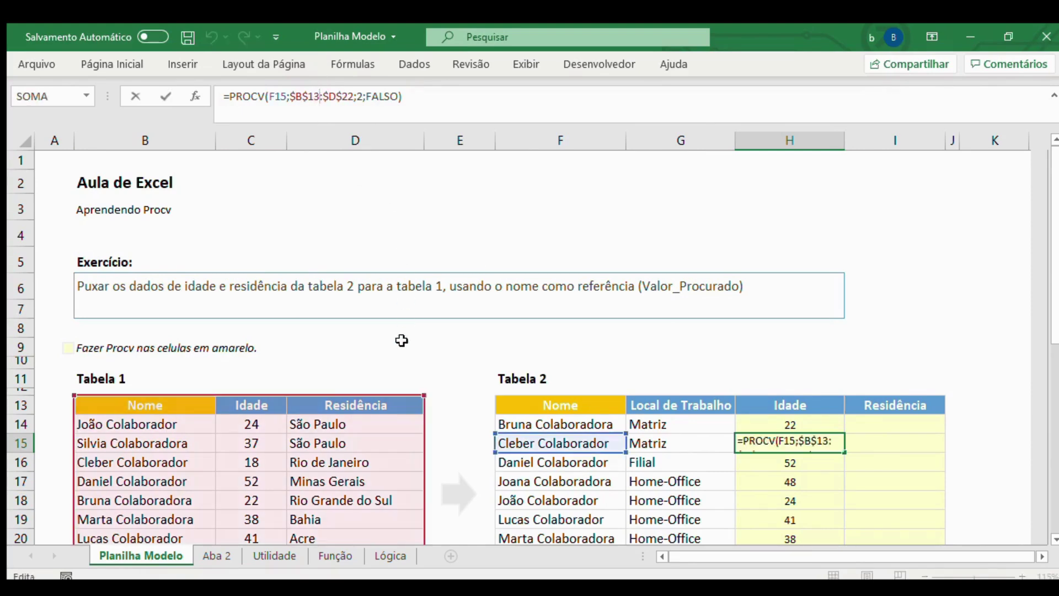
scroll(403, 338, "down", 1)
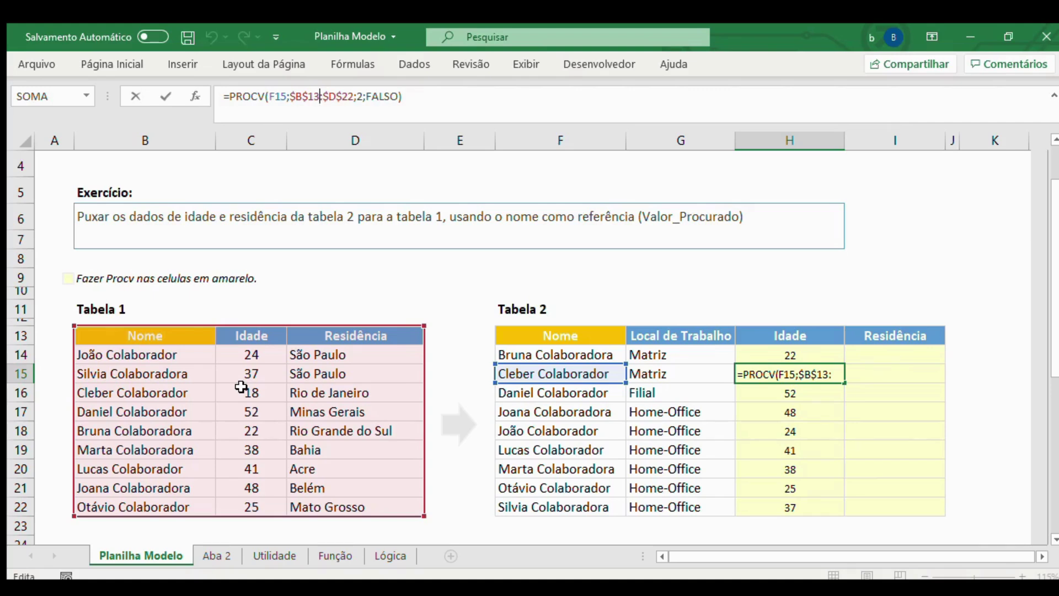
key("shift+Return")
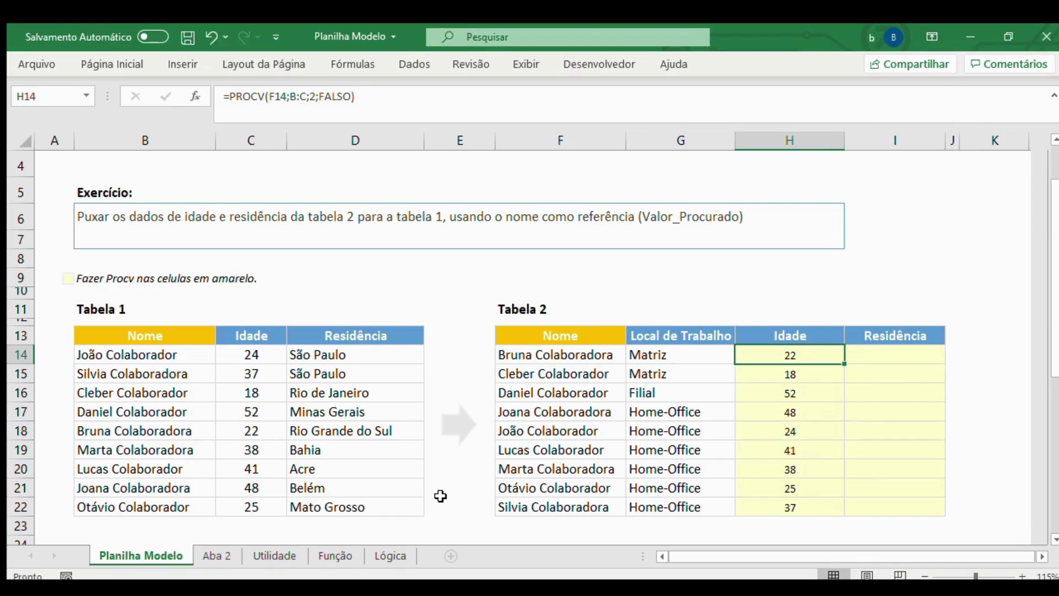
On the Lógica sheet, make the Referencia 5 search value in C8 bold.
left_click(391, 555)
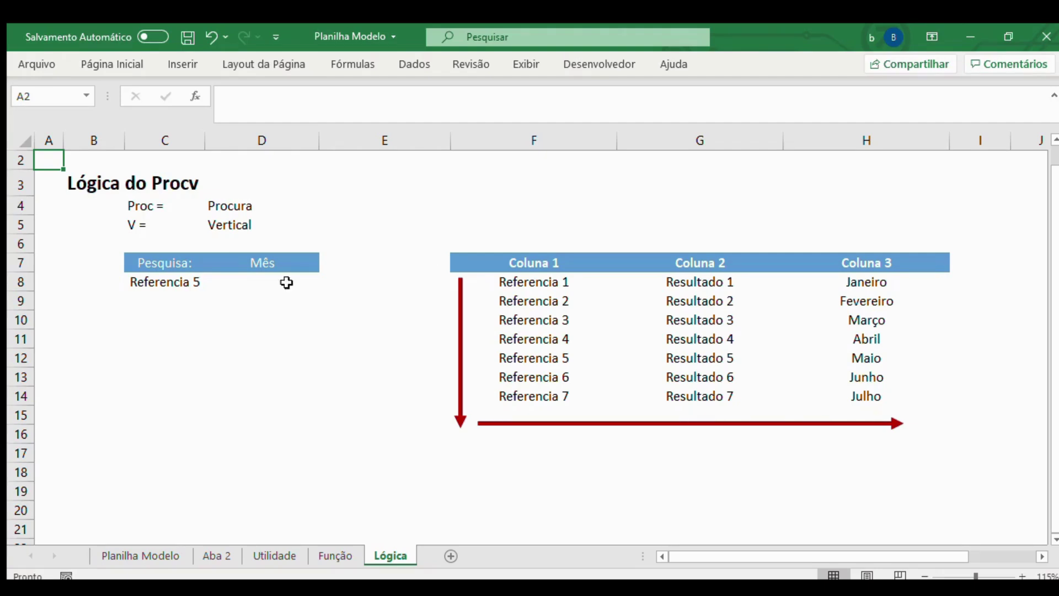
left_click(130, 282)
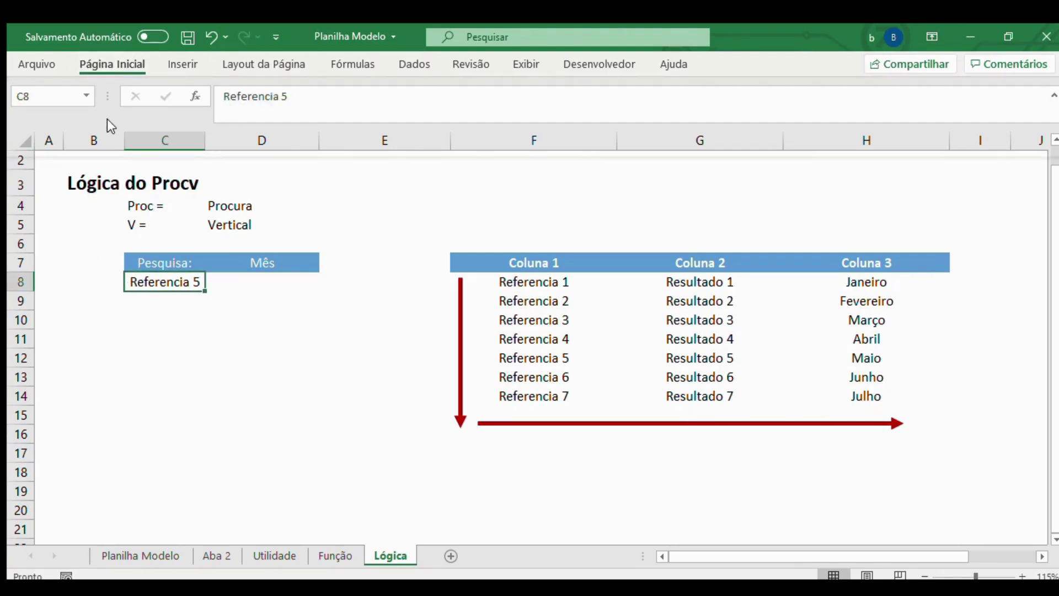
key("ctrl+n")
Enter =PROCV(C8;$F$7:$H$14;3;FALSO) in D8 to return the month from Coluna 3 of the reference table.
left_click_drag(508, 267, 877, 395)
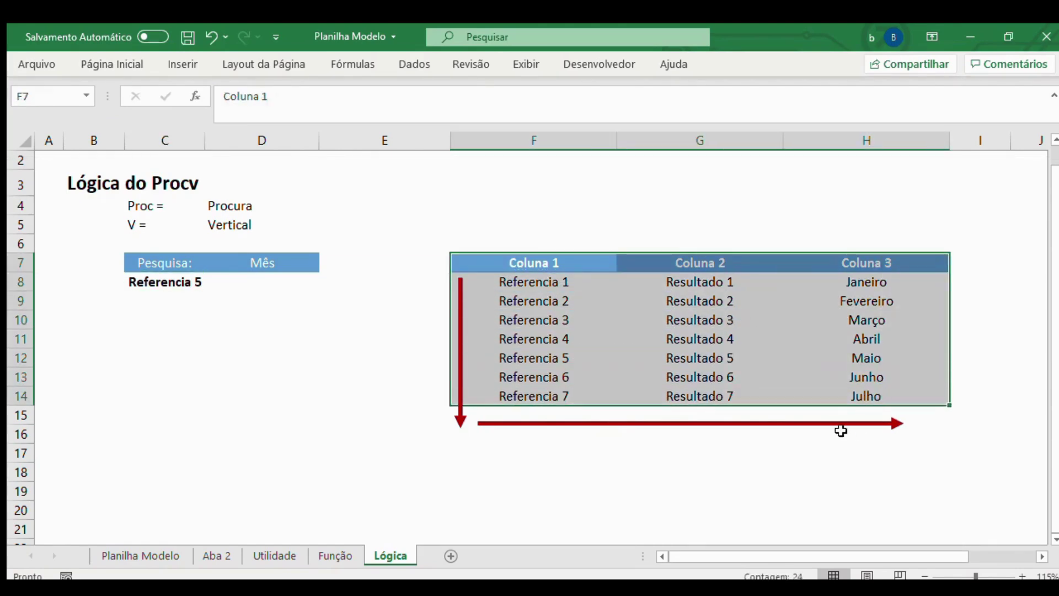
left_click(299, 286)
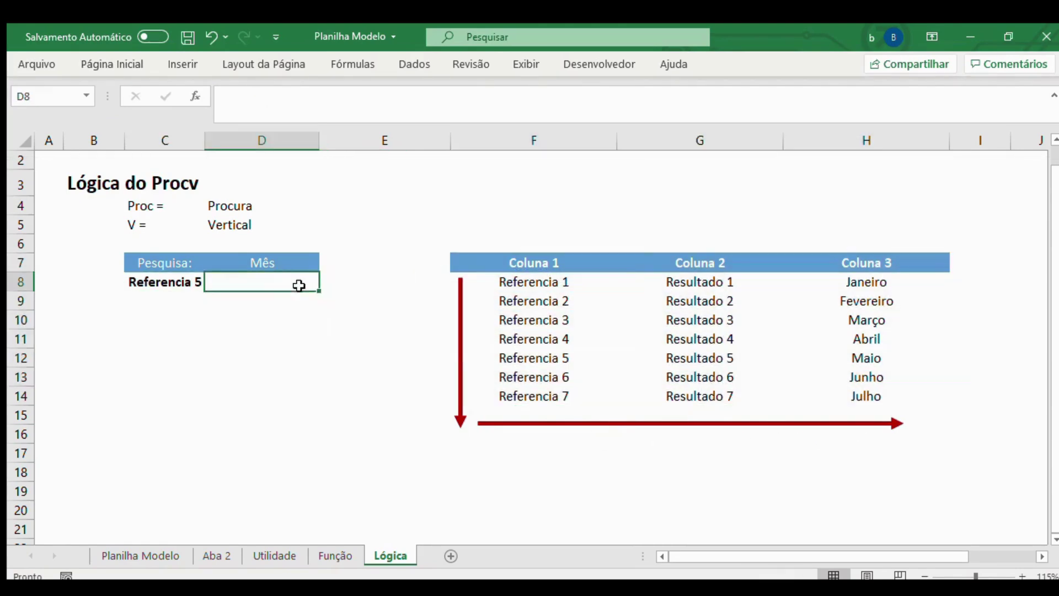
type("=p")
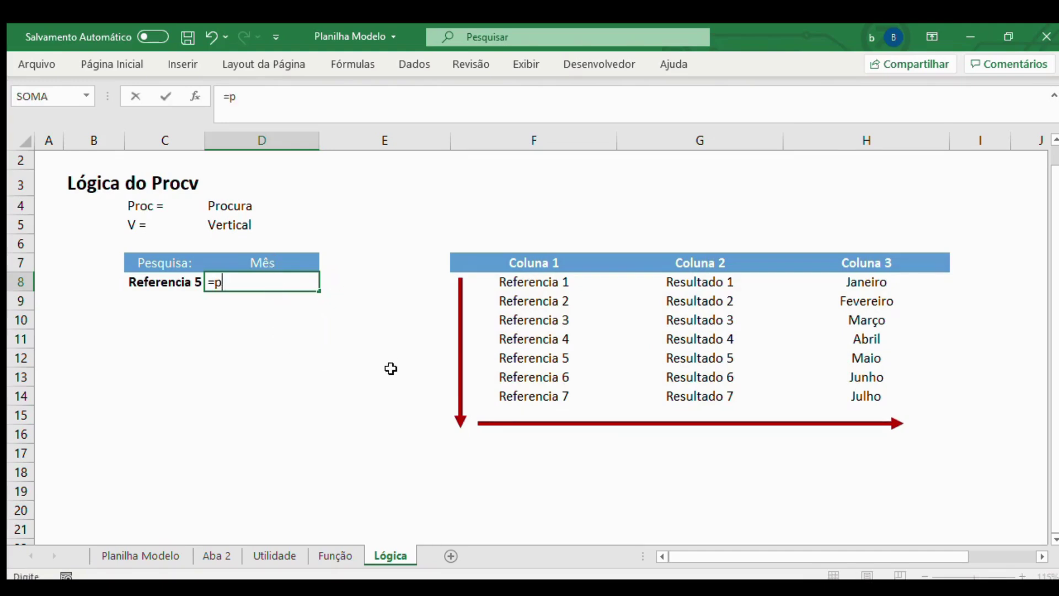
type("rocv(")
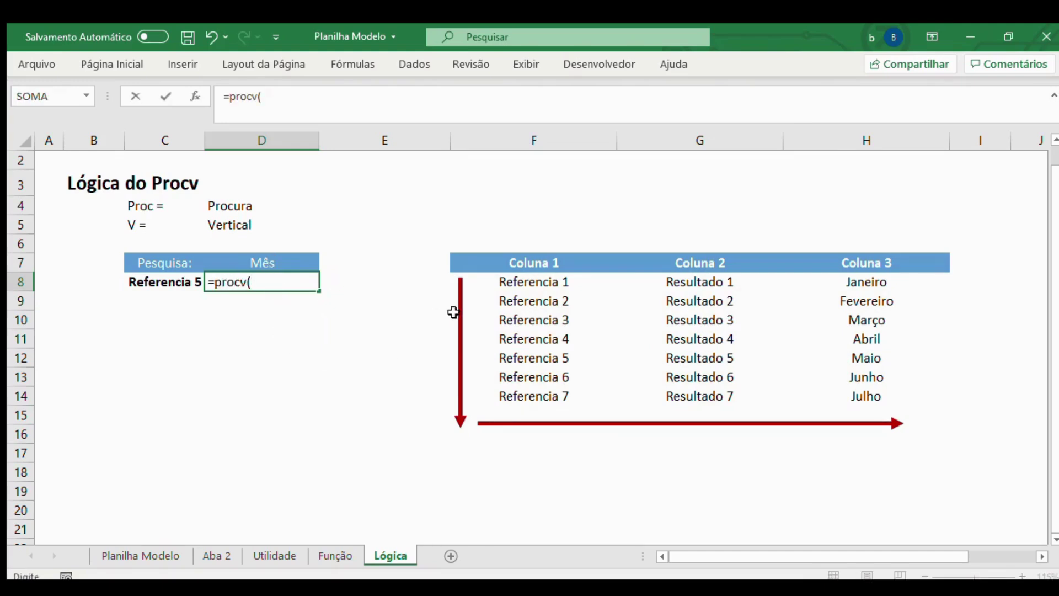
left_click(157, 281)
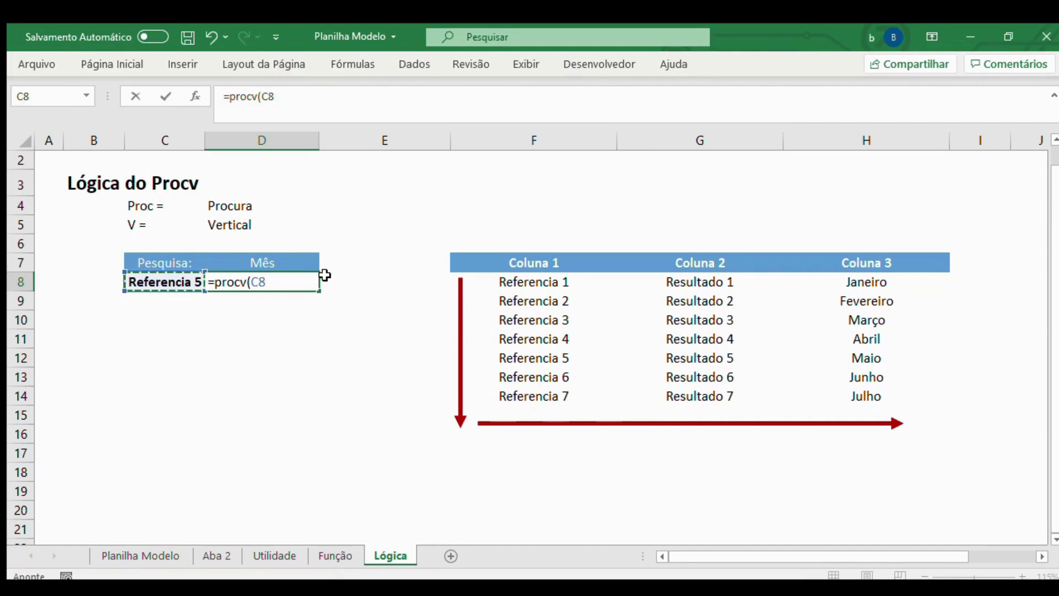
type(";")
left_click_drag(535, 257, 849, 389)
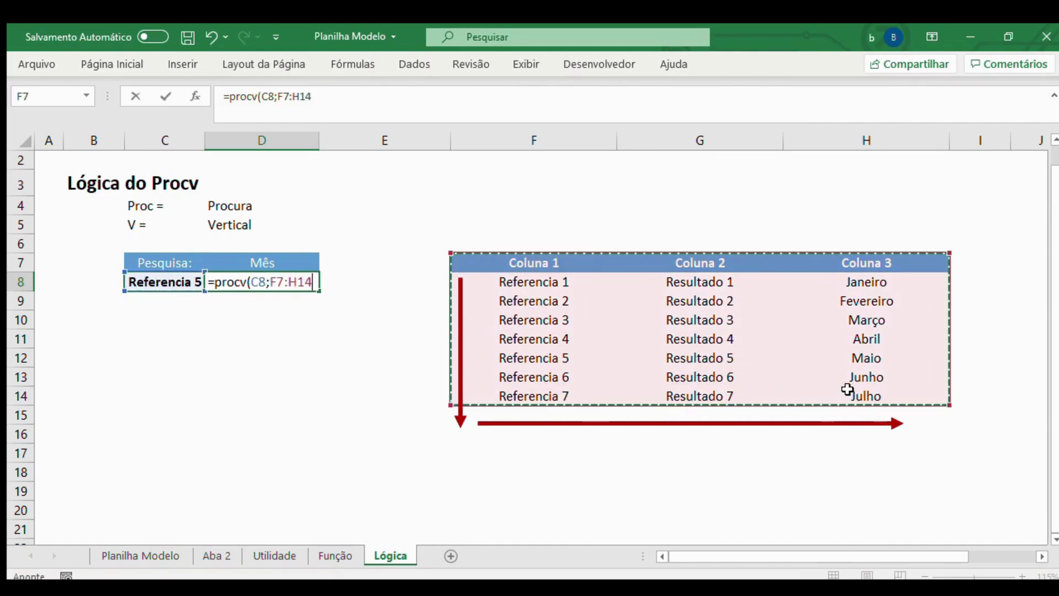
key("F4")
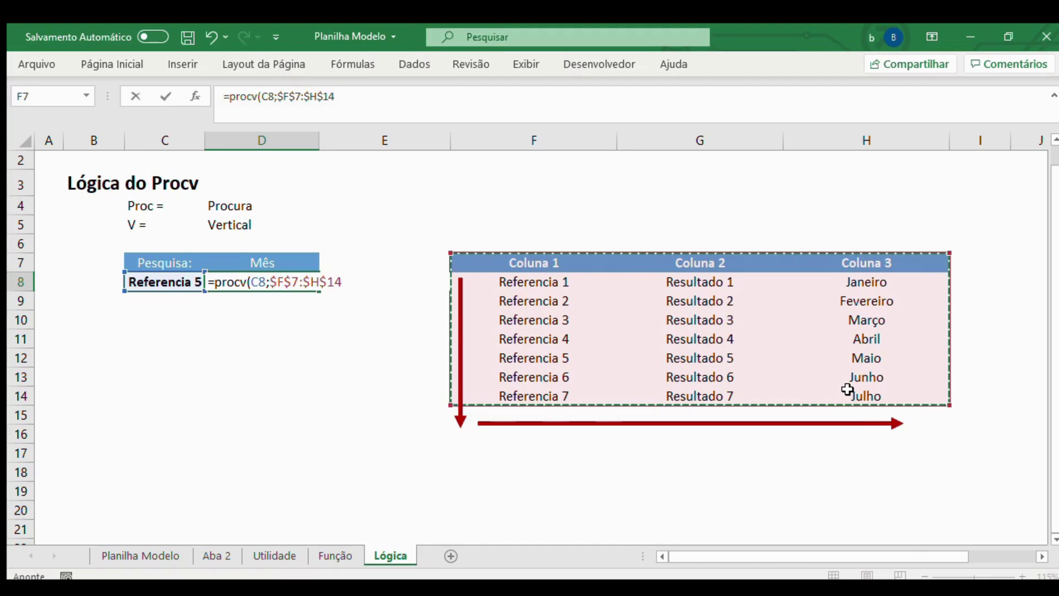
type(";")
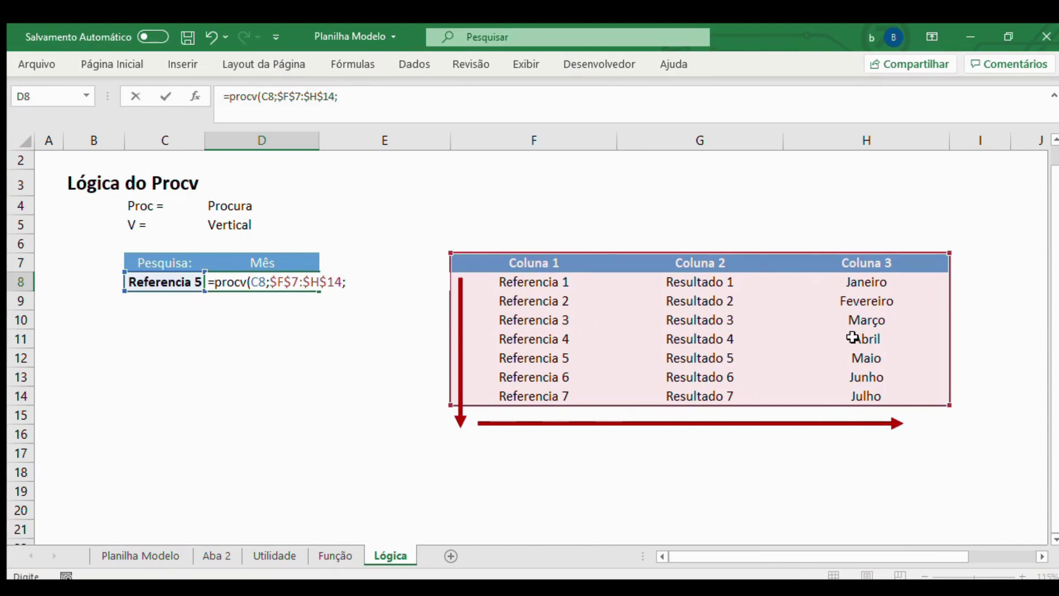
left_click(370, 103)
type("3")
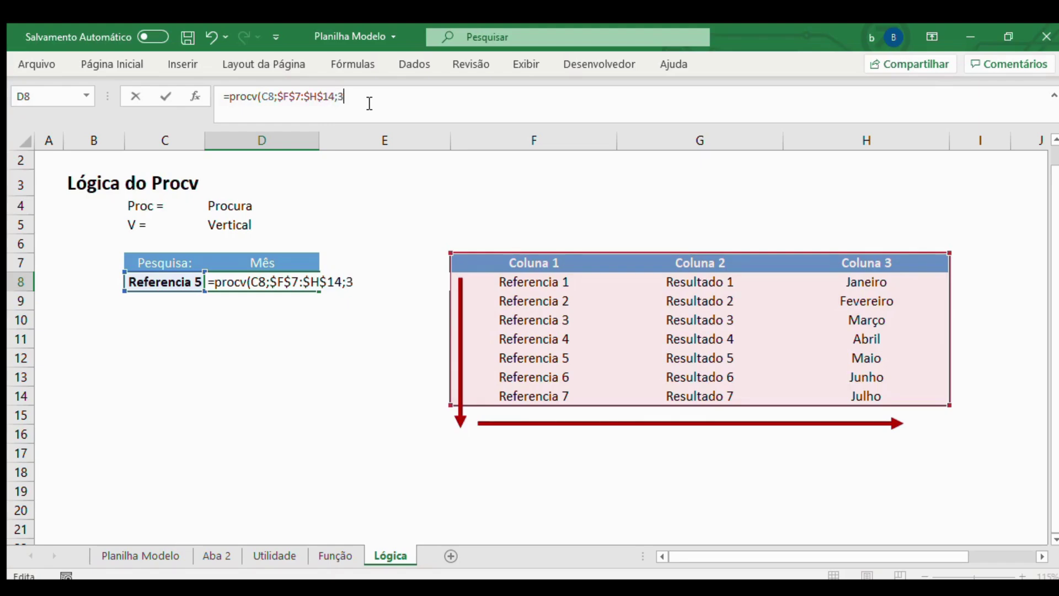
type(";falso)")
key("Return")
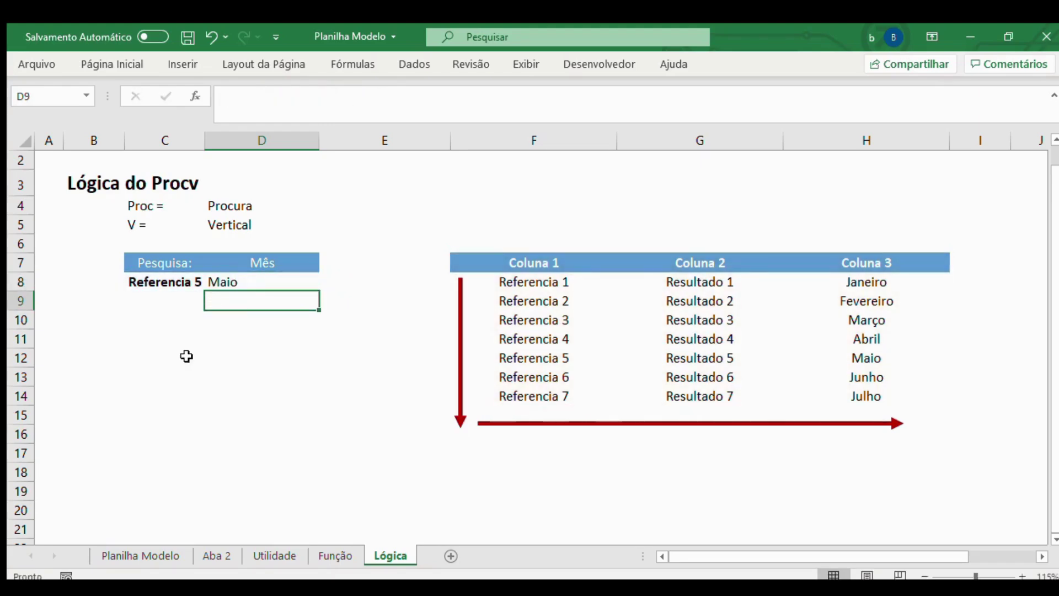
Center the month result in cell D8.
left_click(241, 285)
left_click(112, 64)
left_click(315, 120)
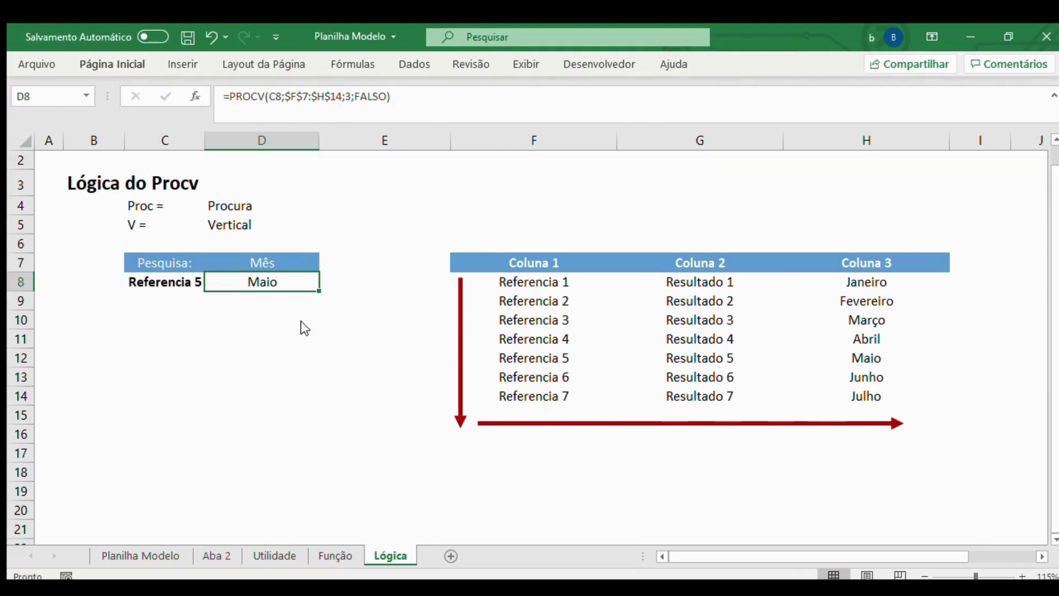
Trace the lookup from the search value in C8 and result in D8 to the Referencia 5 row, F12:H12.
left_click(167, 283)
left_click(272, 276)
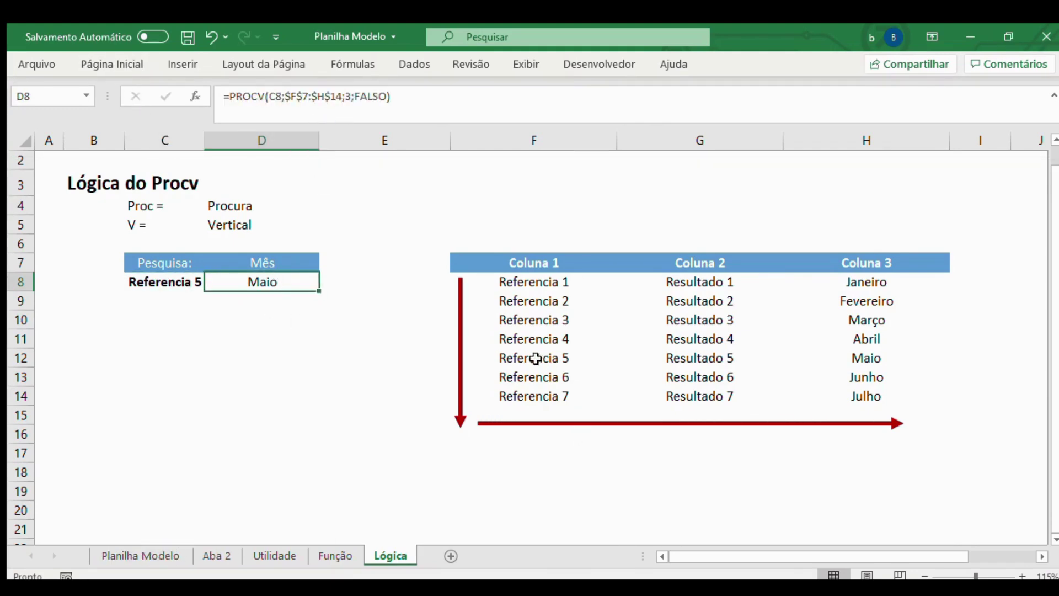
left_click_drag(536, 359, 875, 356)
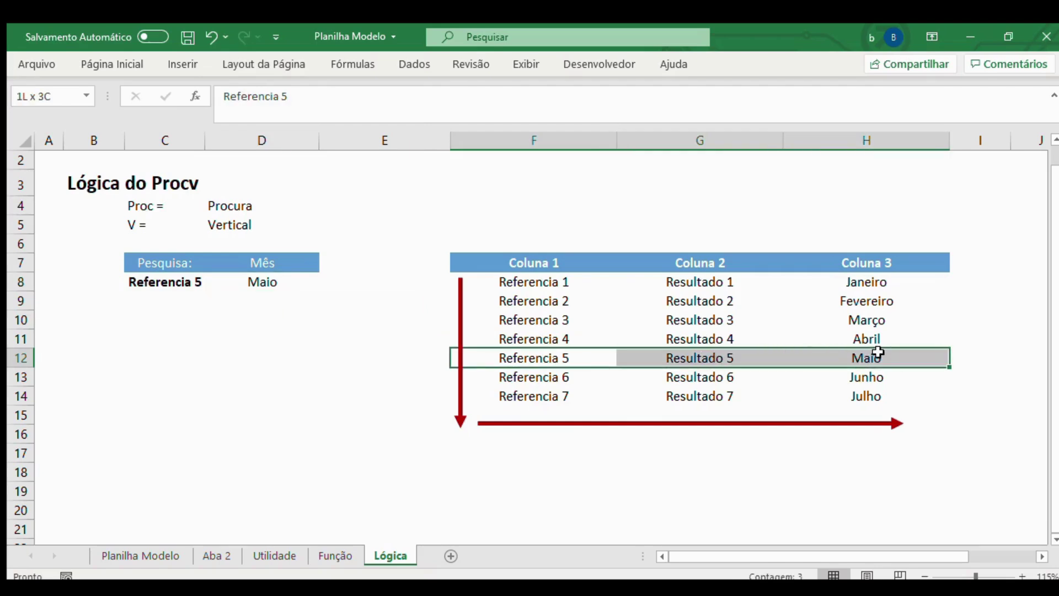
Shade the Referencia 5 row of the reference table, F12:H12, with a light yellow fill.
left_click(230, 115)
left_click(315, 178)
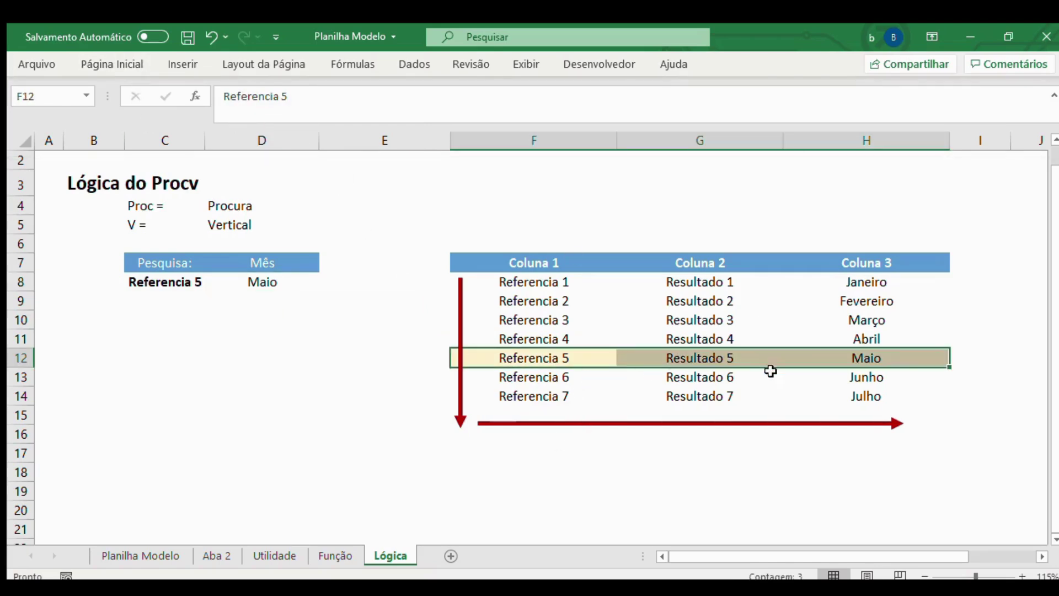
left_click(888, 358)
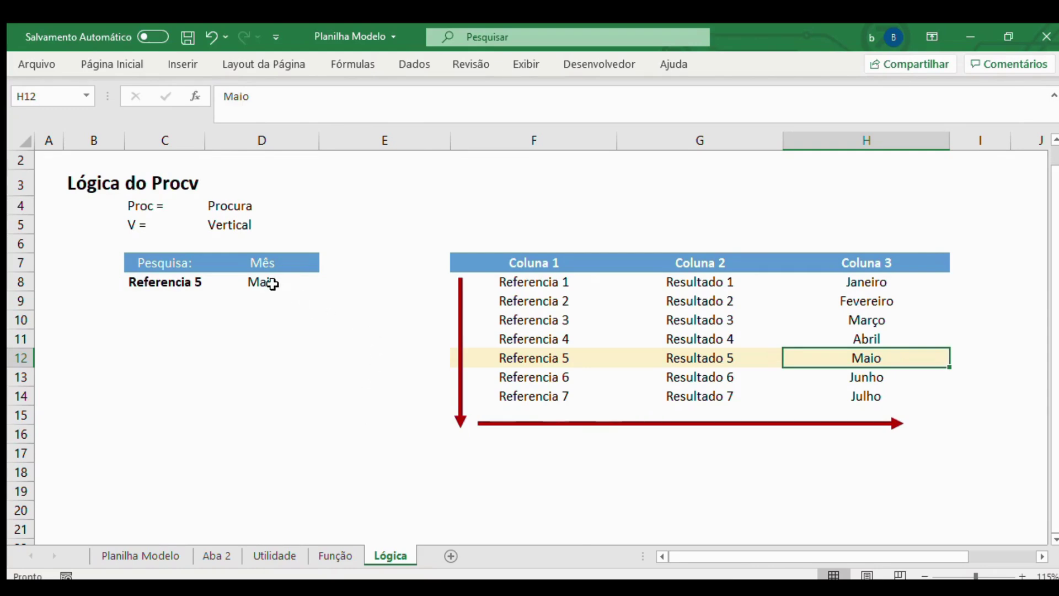
Move the vertical arrow just outside the reference table and inspect the lookup range in D8's PROCV formula.
left_click(272, 284)
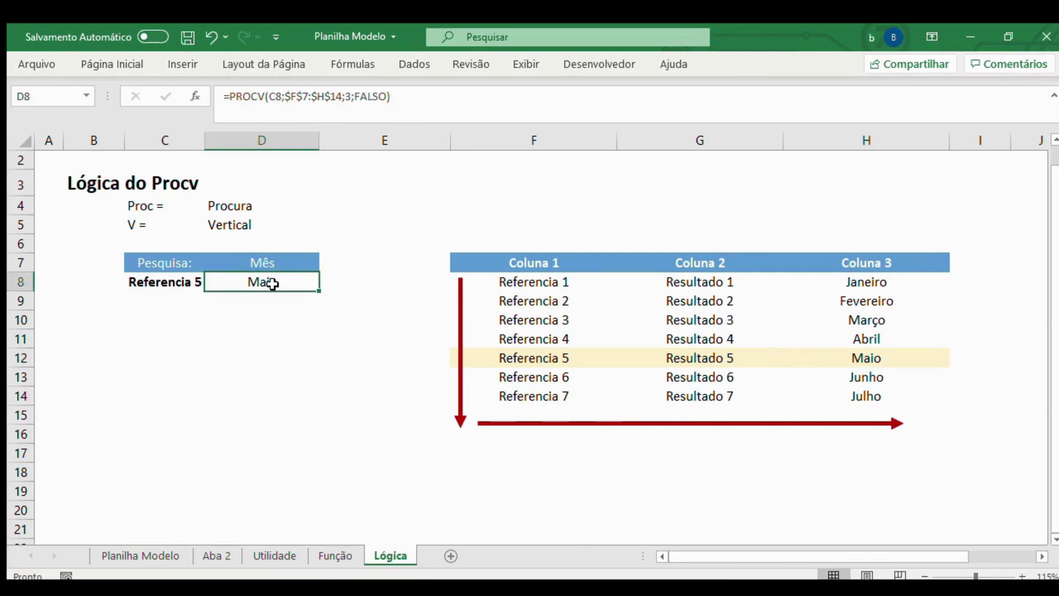
mouse_move(458, 349)
left_mouse_down()
mouse_move(512, 199)
mouse_move(414, 301)
mouse_move(442, 337)
left_mouse_up()
left_click(276, 281)
left_click(308, 98)
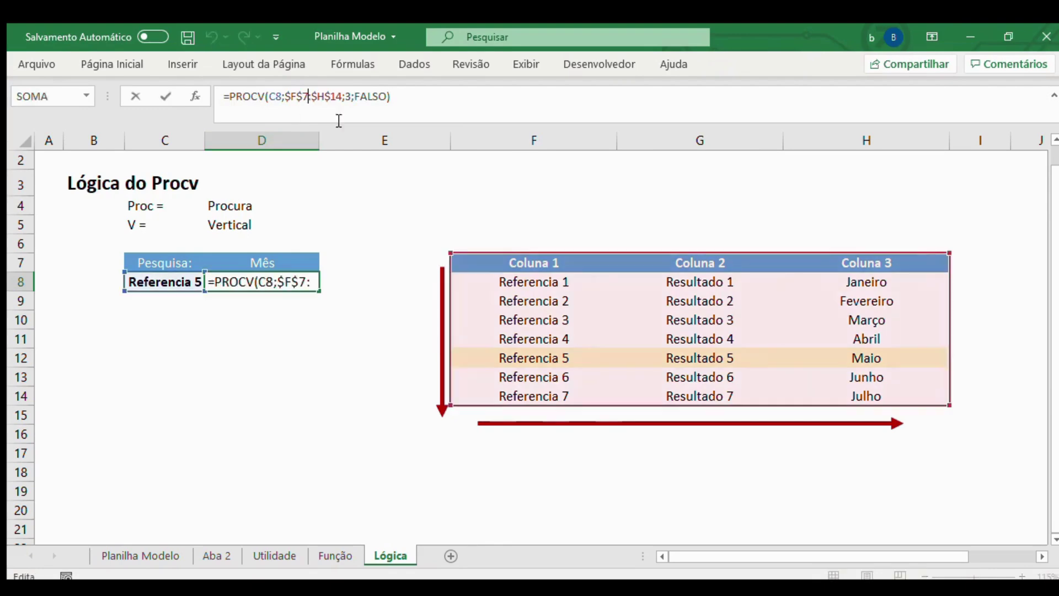
key("Escape")
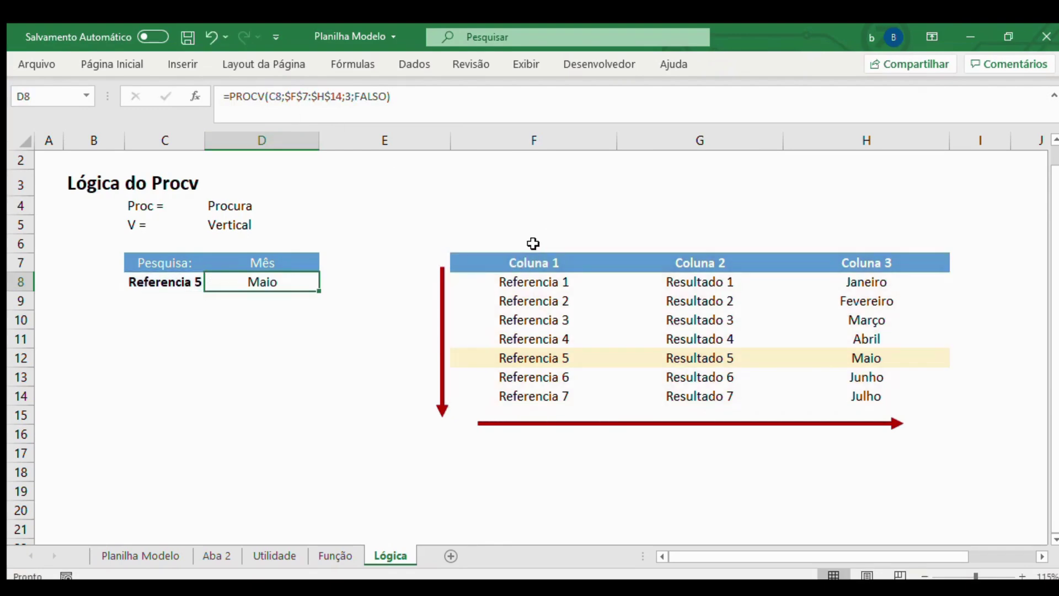
Step down Coluna 1 from Referencia 1 to Referencia 5 and move the vertical arrow so its tip ends at row 12.
left_click(543, 279)
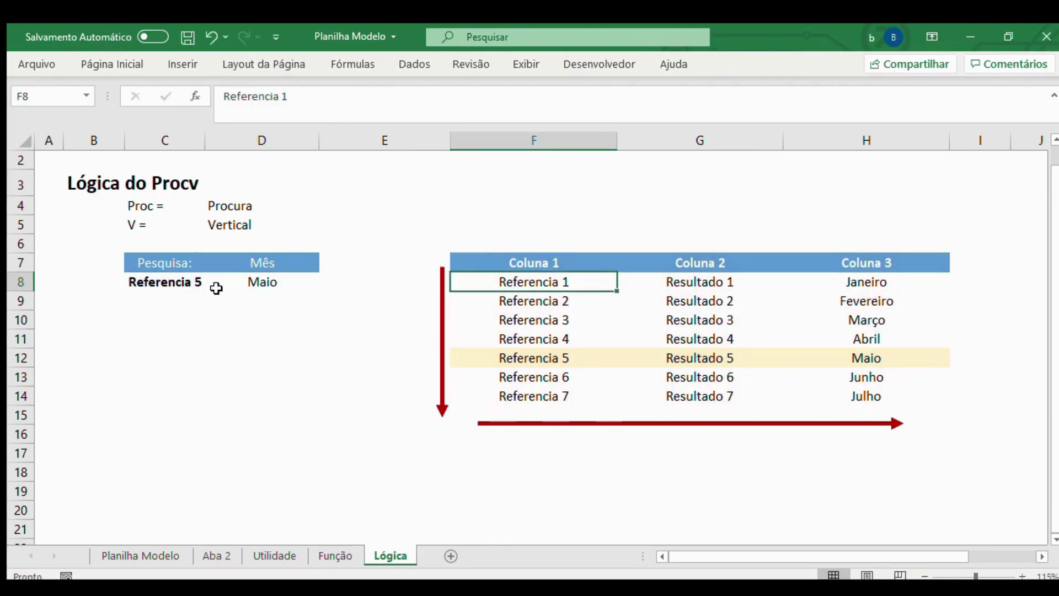
key("Down")
key("Down")
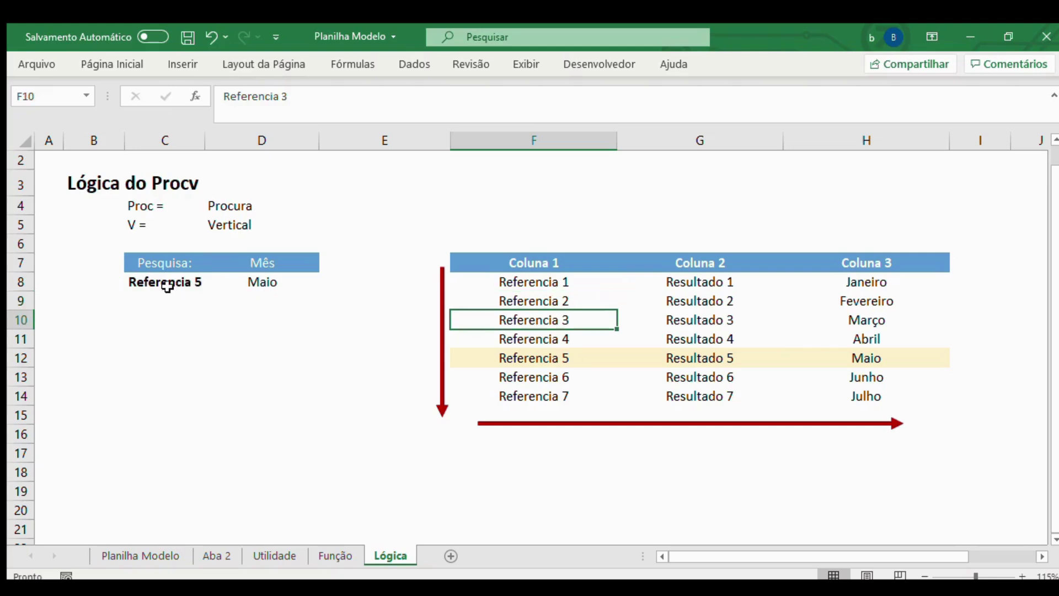
key("Down")
key("Down")
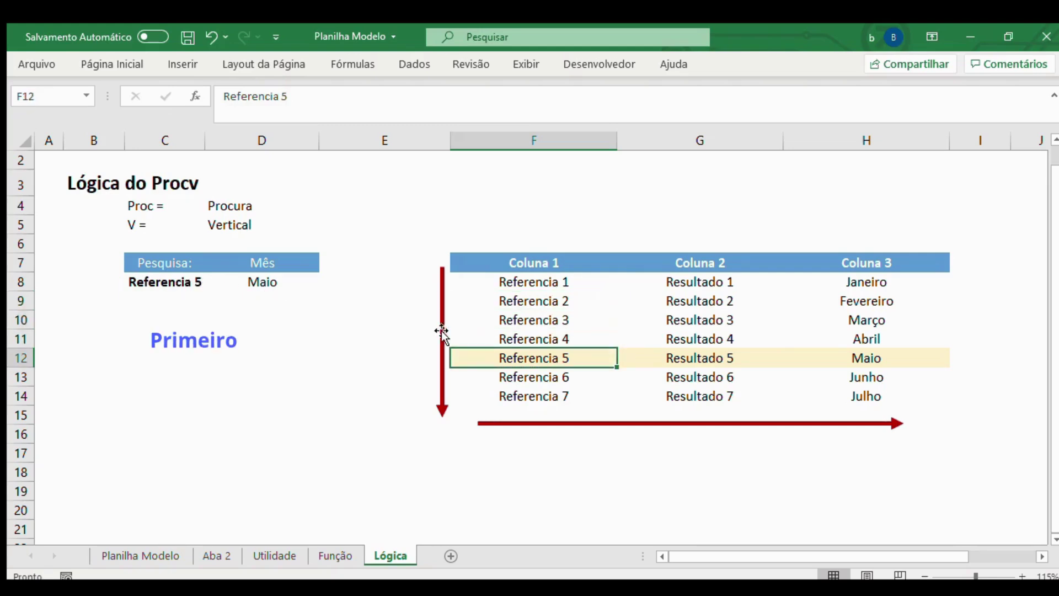
left_click_drag(441, 335, 457, 276)
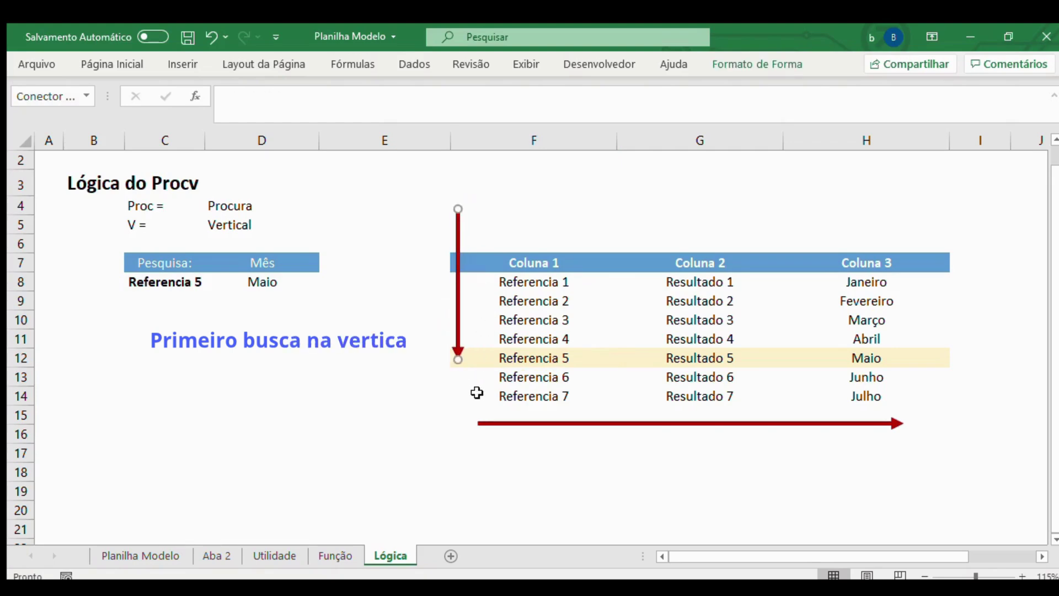
left_click(521, 359)
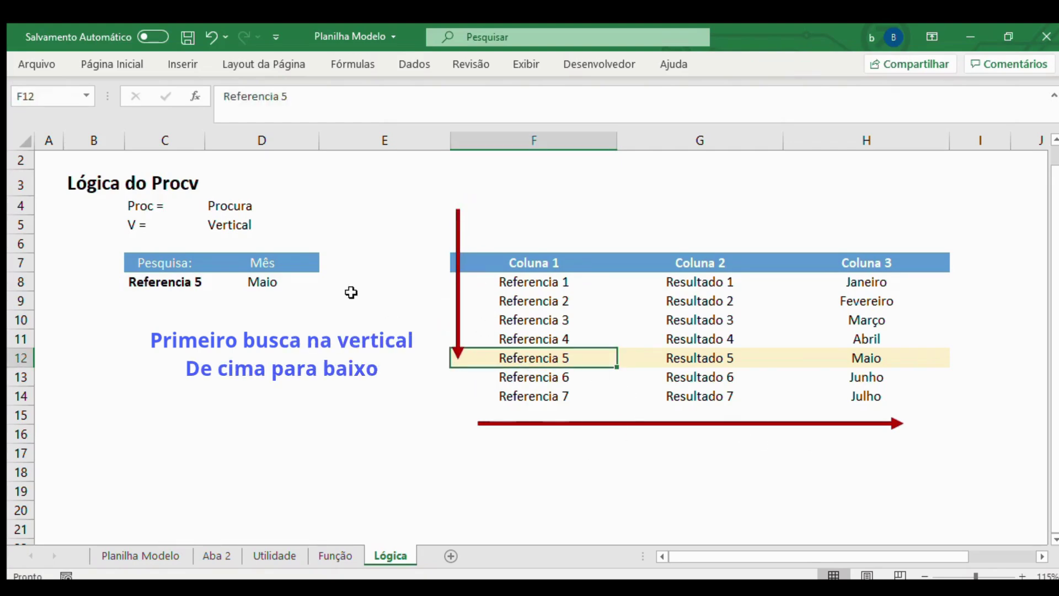
Examine the column index argument of the PROCV formula in D8.
left_click(279, 284)
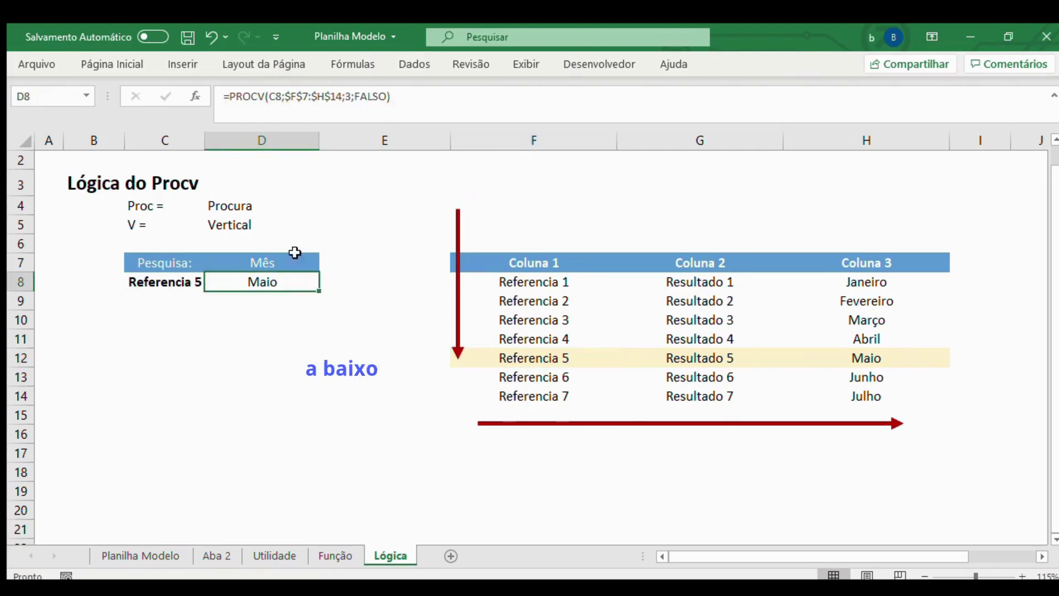
left_click(322, 100)
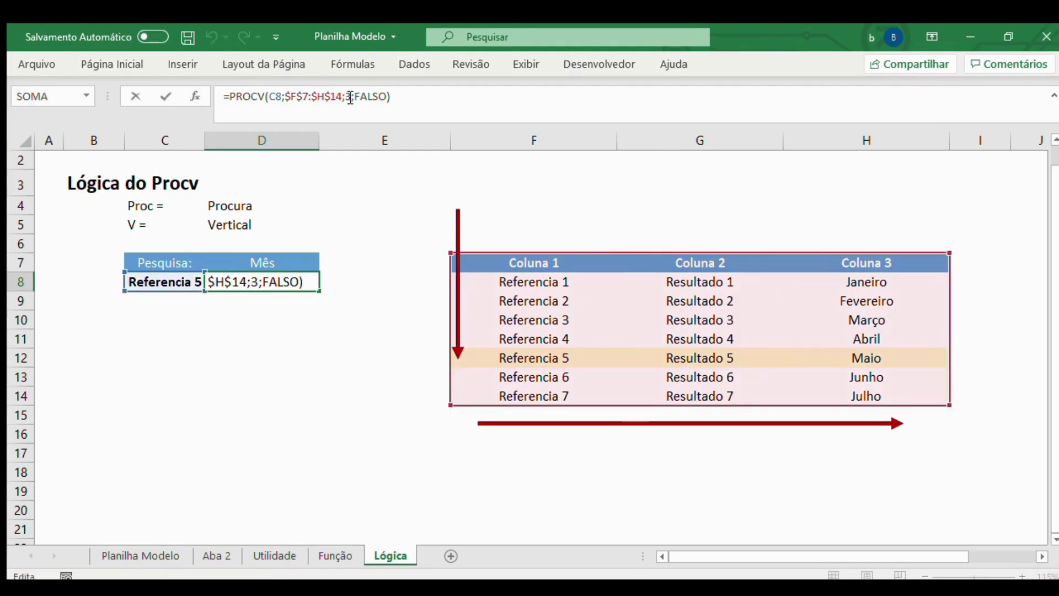
key("Escape")
Step across row 12 from Coluna 1 to Coluna 3 and move the horizontal arrow up beneath that row.
mouse_move(720, 423)
left_mouse_down()
mouse_move(733, 360)
mouse_move(726, 430)
left_mouse_up()
left_click(545, 355)
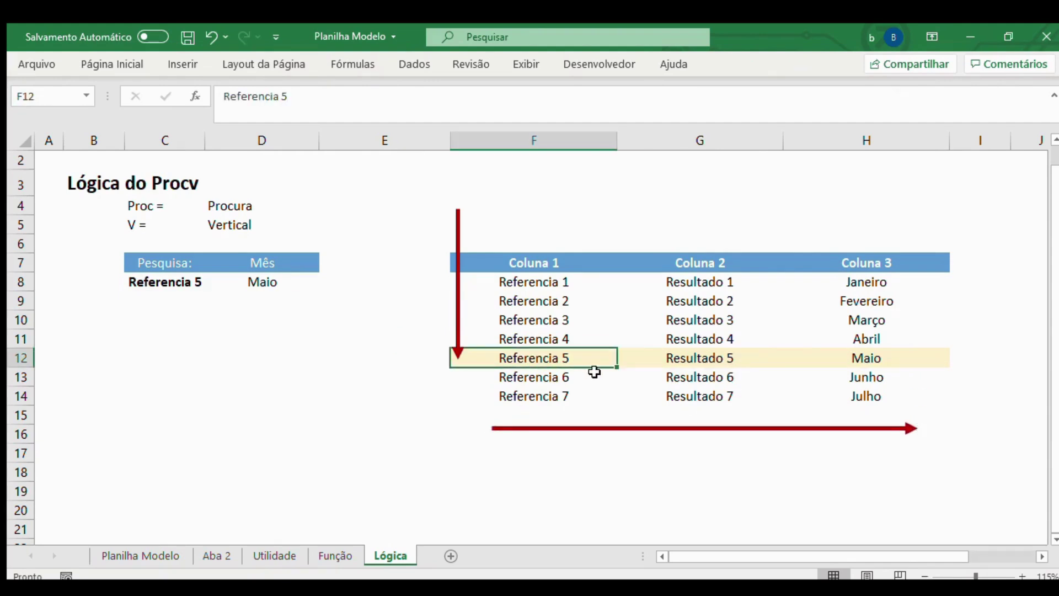
key("Right")
key("Right")
left_click_drag(737, 428, 693, 372)
left_click(668, 478)
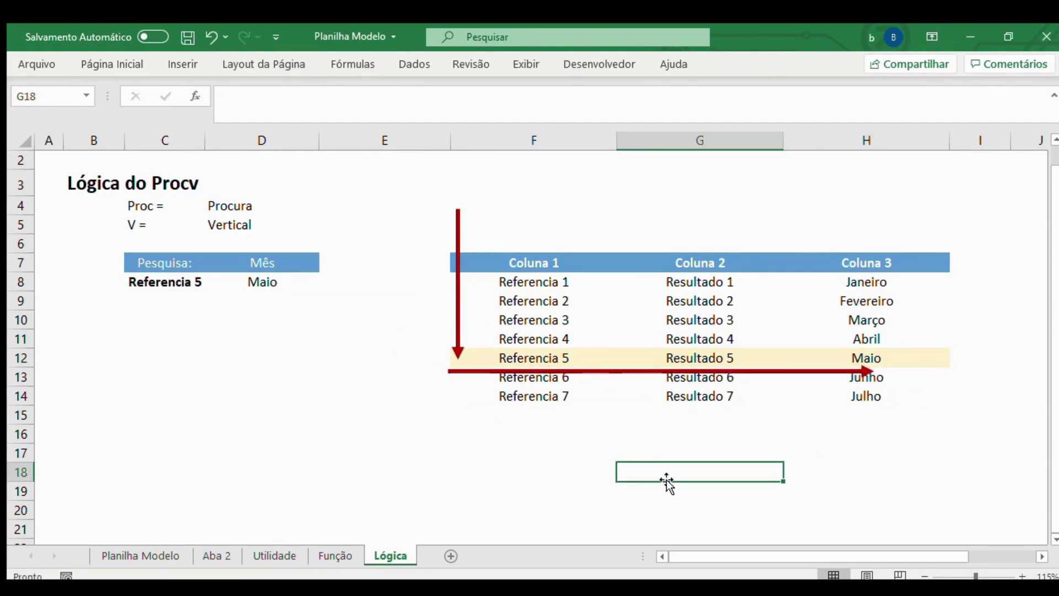
left_click(647, 369)
left_click(655, 448)
Change the column index of D8's PROCV formula to 2 and compare the result with Coluna 2 in G12.
left_click(279, 286)
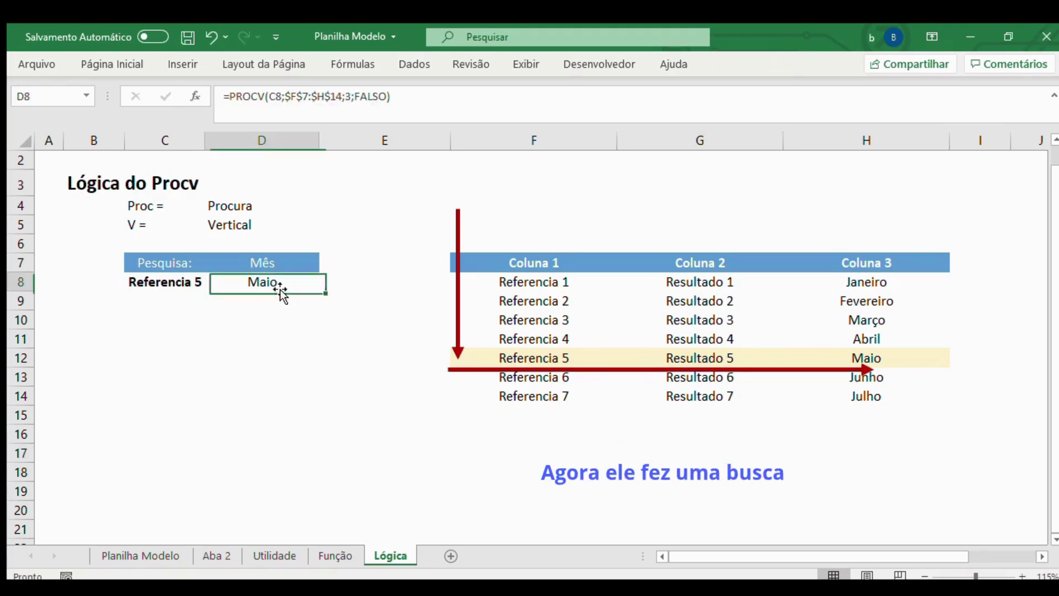
left_click(351, 97)
key("BackSpace")
type("2")
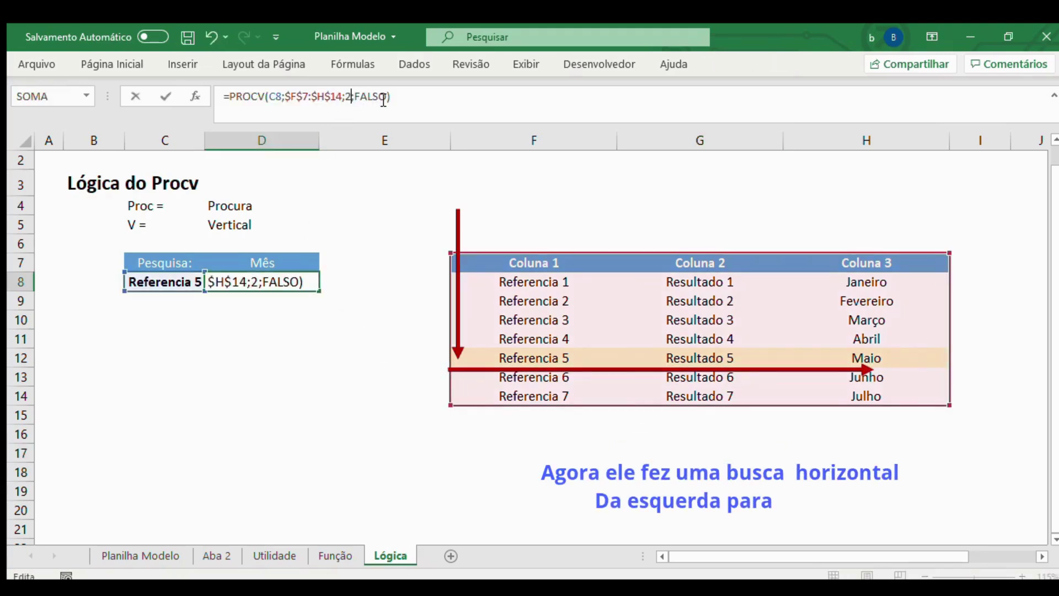
key("Return")
left_click(298, 279)
left_click(739, 356)
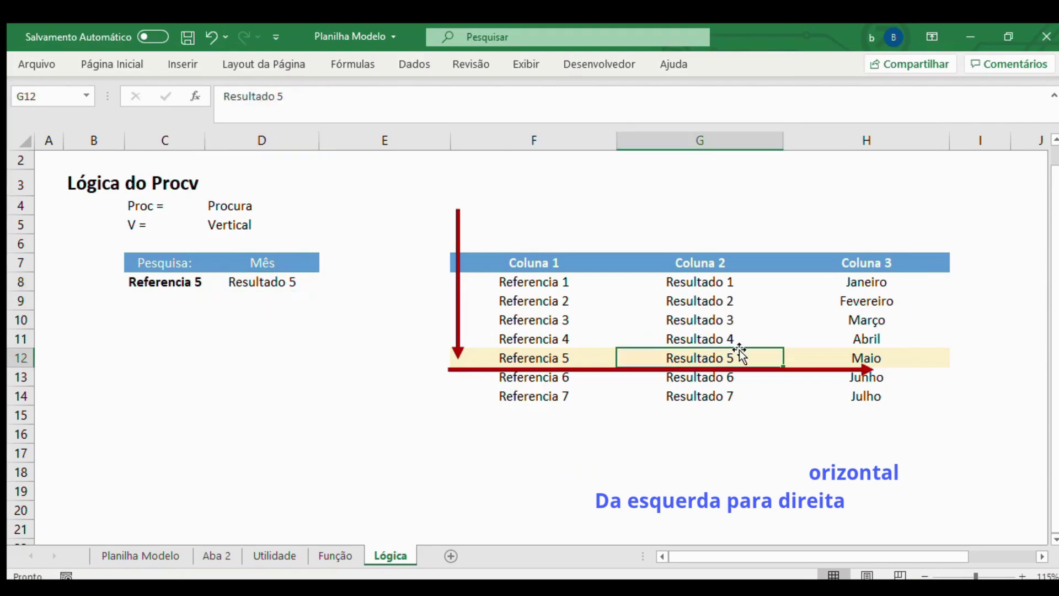
Set the column index of D8's PROCV formula to 3.
left_click(258, 277)
left_click(348, 99)
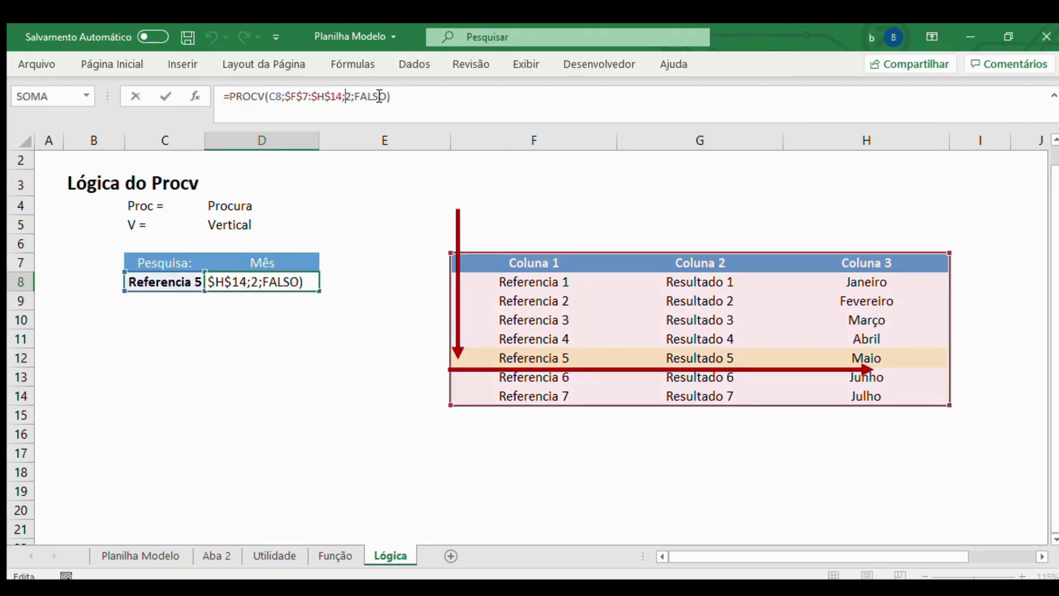
key("Delete")
type("3")
key("Return")
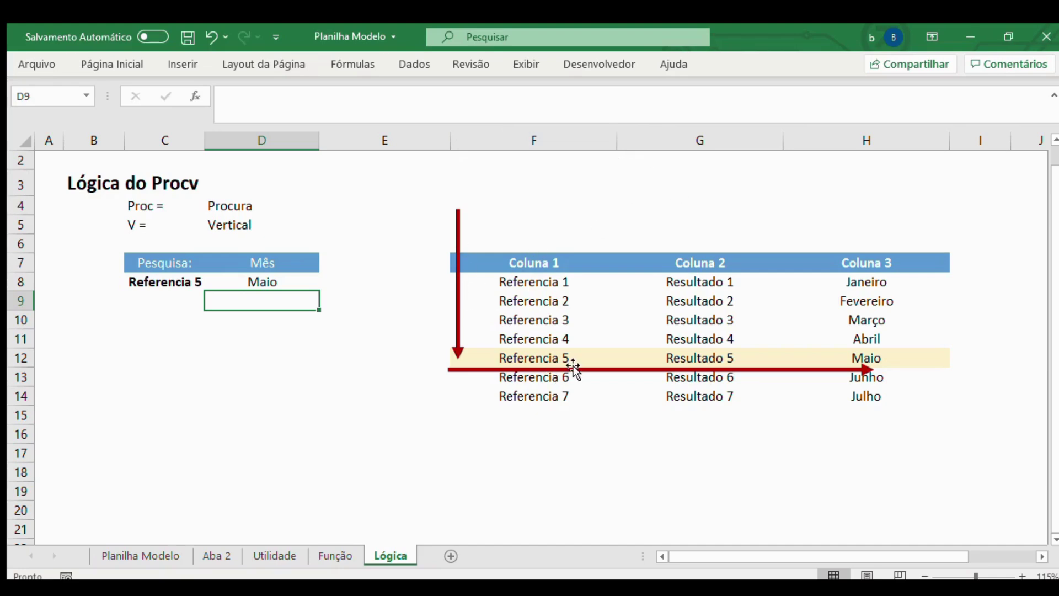
Adjust the horizontal and vertical arrows so they meet at the Referencia 5 cell in row 12.
left_click_drag(600, 369, 631, 369)
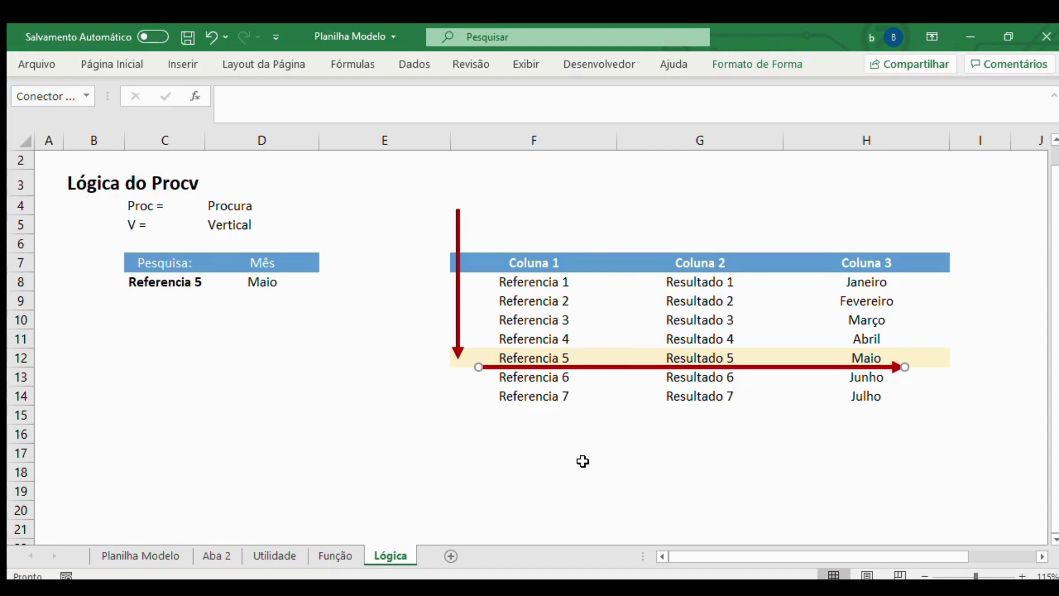
left_click(454, 461)
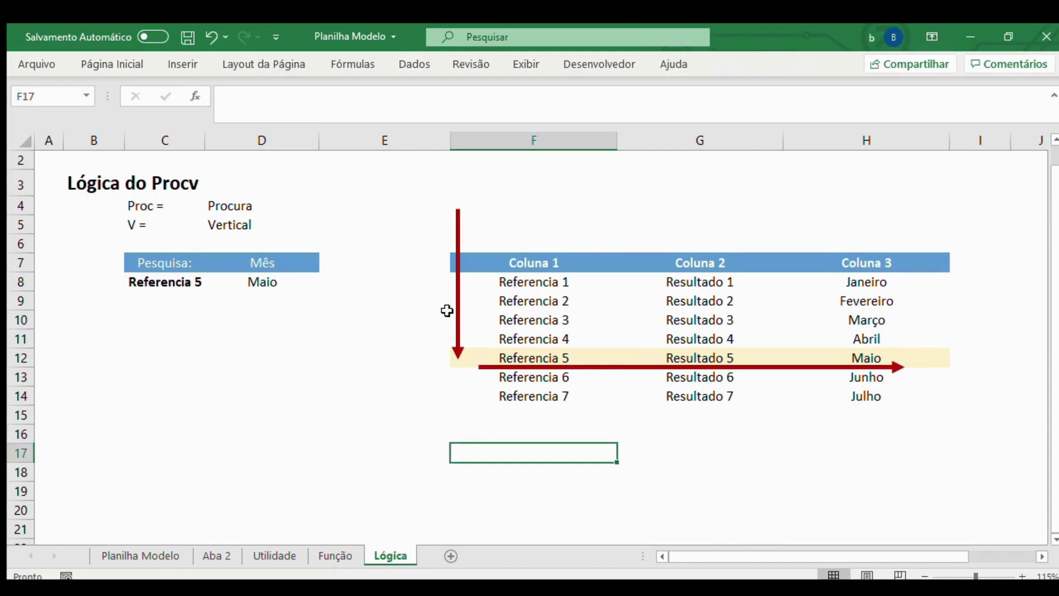
left_click_drag(457, 295, 463, 303)
left_click(504, 466)
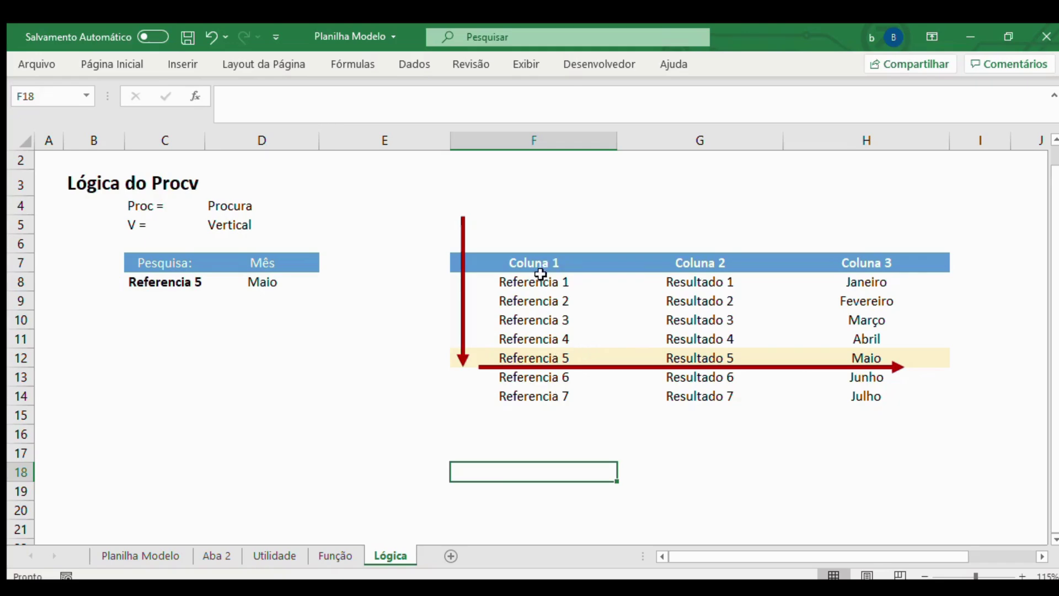
Change the reference in F14 to Referencia 5 to create a duplicate search value.
left_click(530, 394)
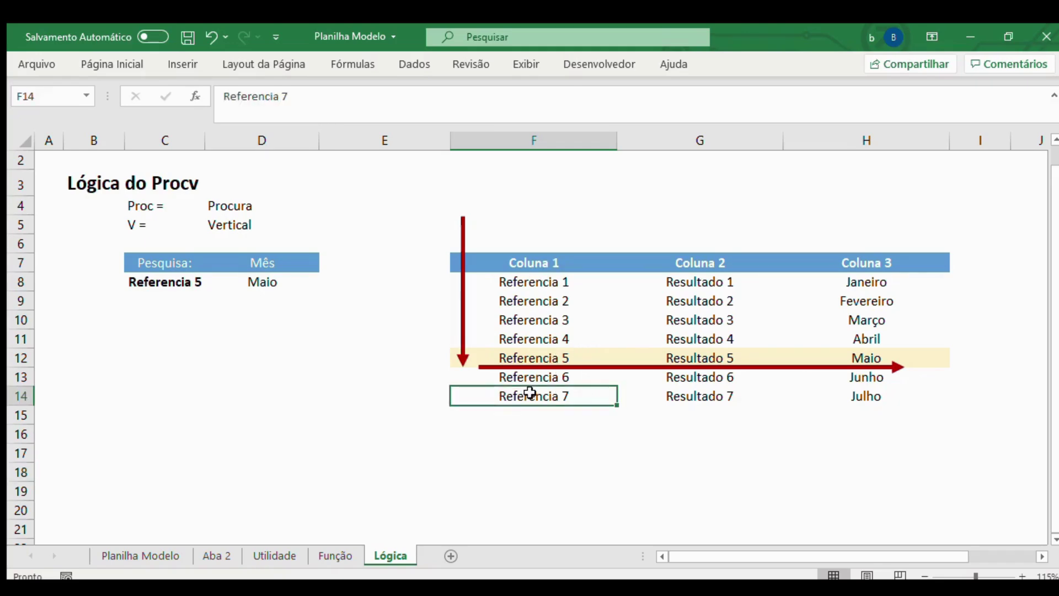
left_click(341, 94)
key("BackSpace")
type("5")
key("Return")
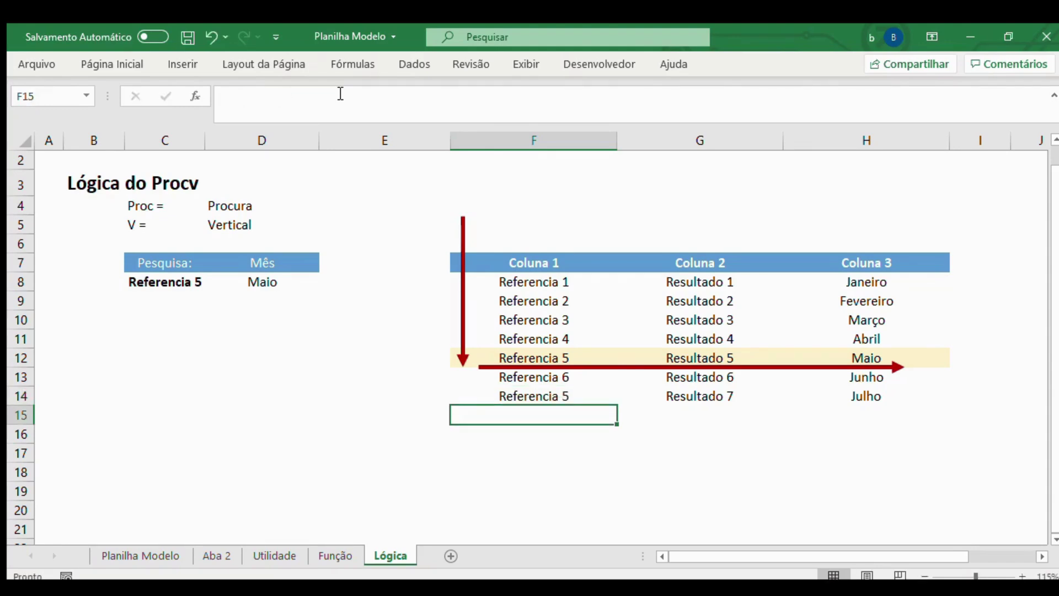
Shade the duplicate Referencia 5 row, F14:H14, with a light green fill.
left_click_drag(534, 392, 894, 395)
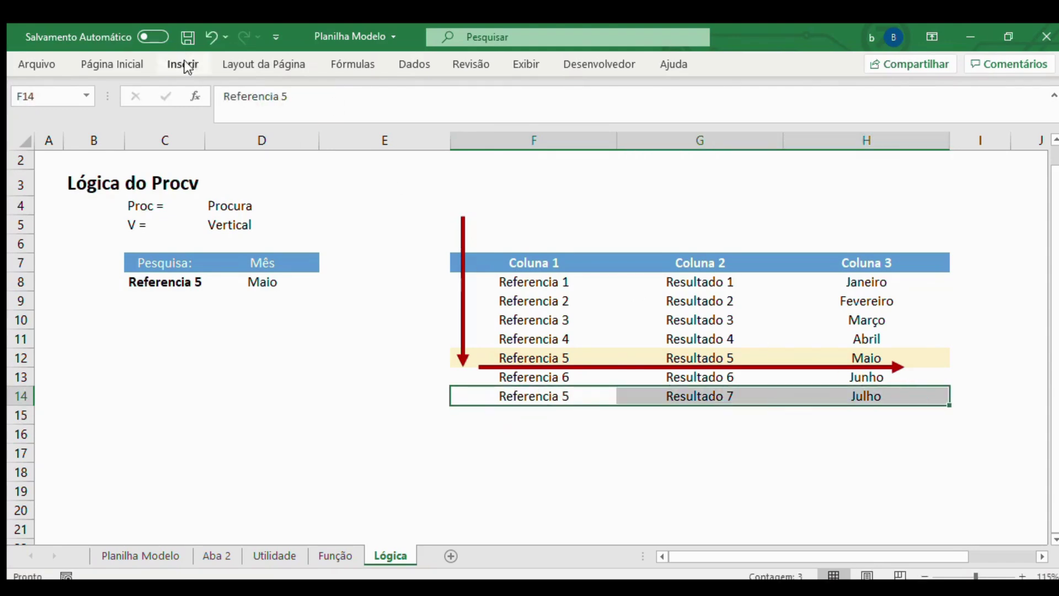
left_click(257, 137)
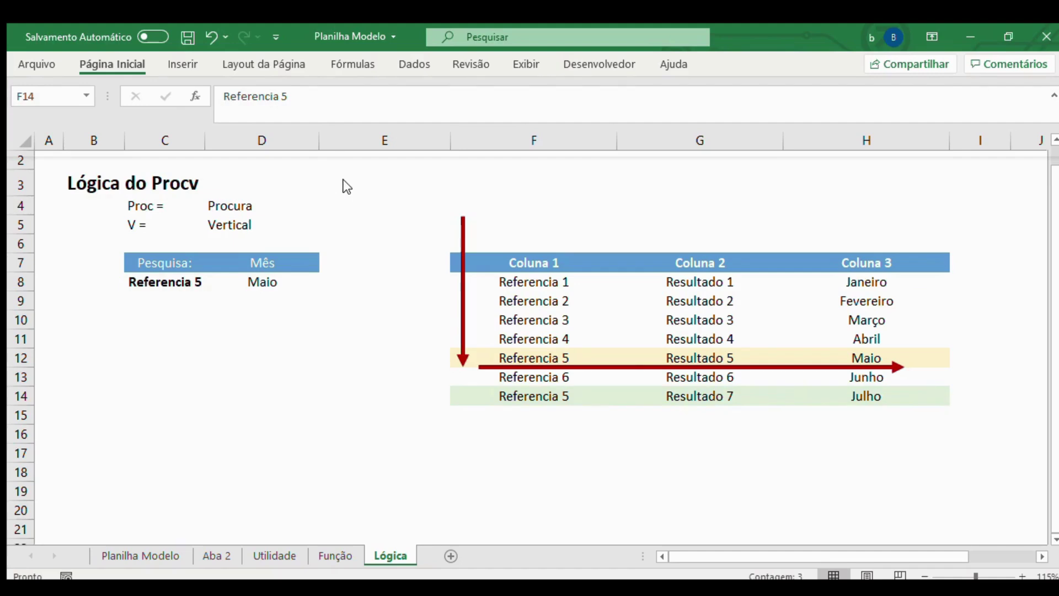
left_click(343, 180)
left_click(684, 425)
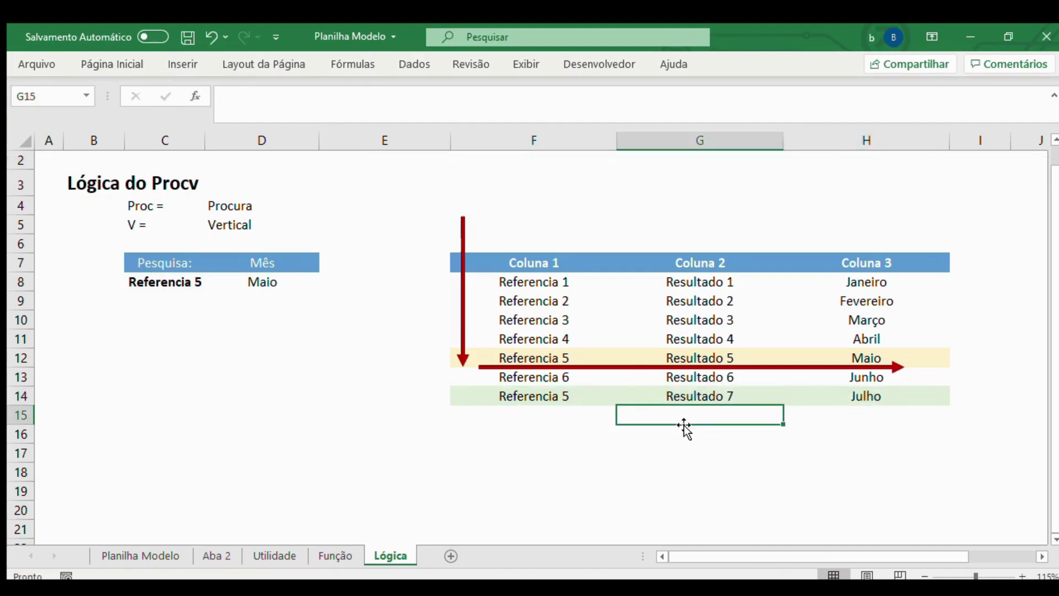
Check the result in D8 and move the vertical arrow down so its tip ends at row 14.
left_click(235, 283)
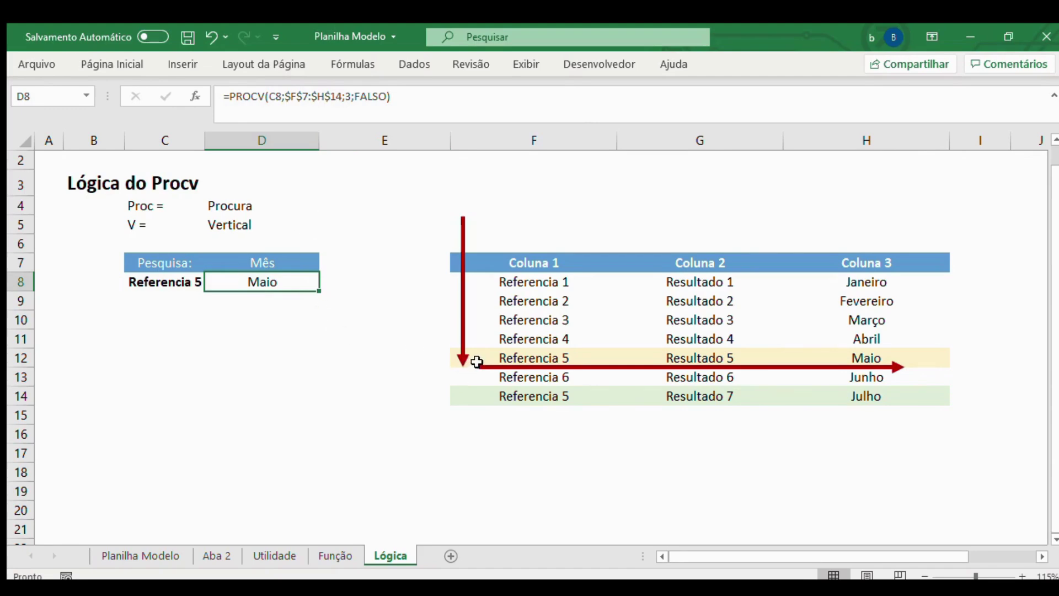
left_click(463, 288)
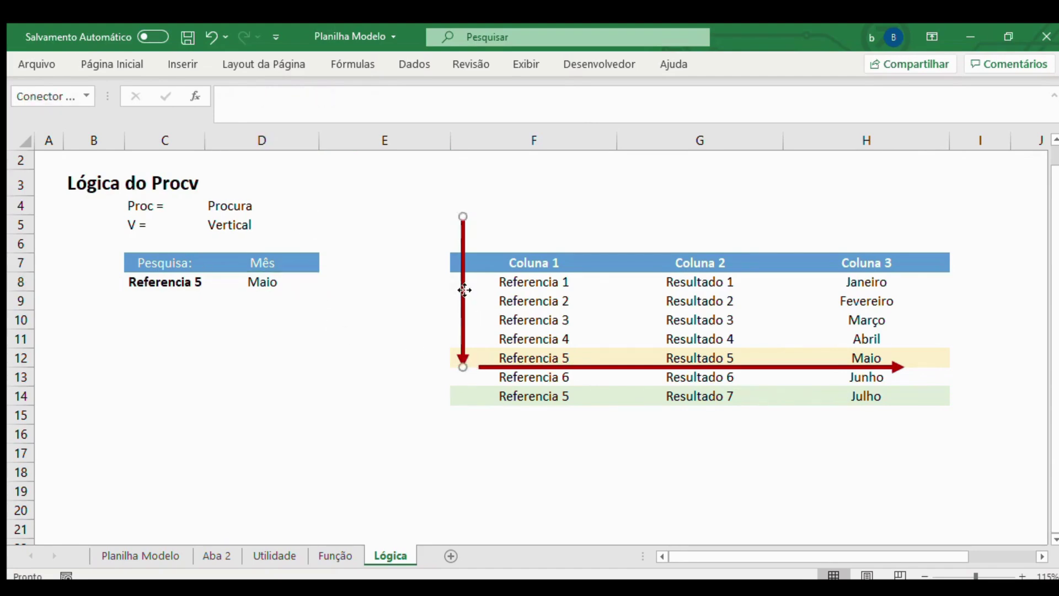
left_click_drag(463, 288, 464, 317)
left_click(842, 405)
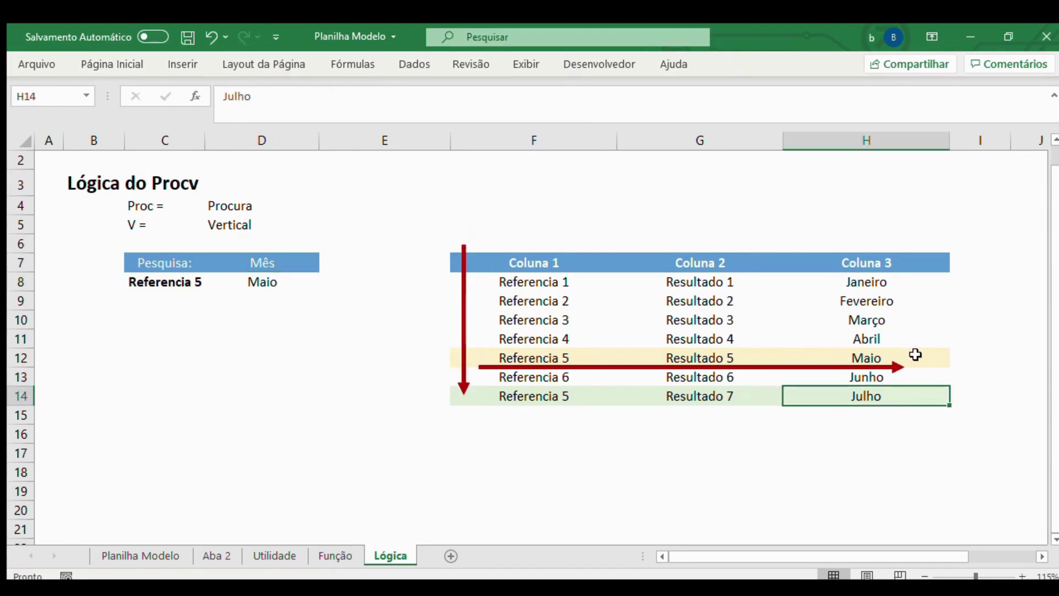
Compare the first Referencia 5 match in row 12 with the duplicate in row 14.
left_click(908, 357)
left_click(595, 394)
left_click(844, 401)
left_click(919, 358)
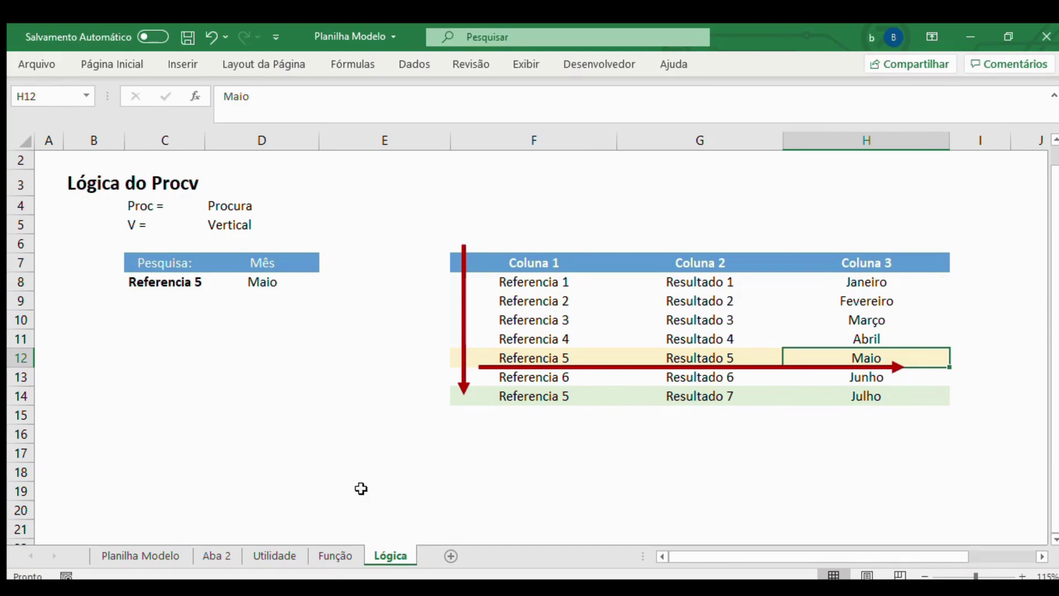
On the Planilha Modelo sheet, select the Nome column of Tabela 1, B13:B22, to review it for duplicates.
left_click(145, 555)
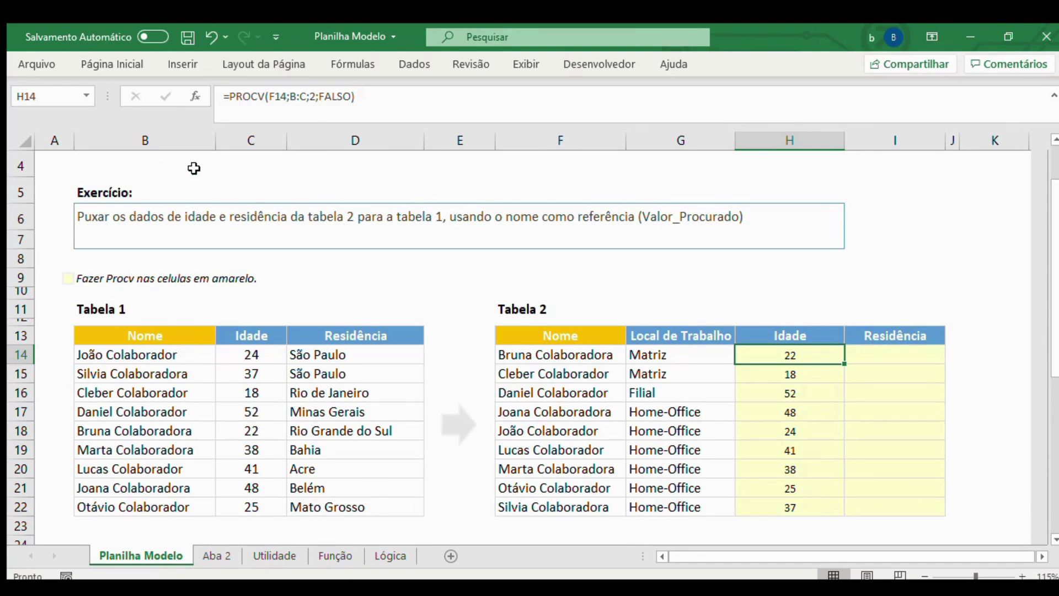
left_click_drag(168, 338, 161, 499)
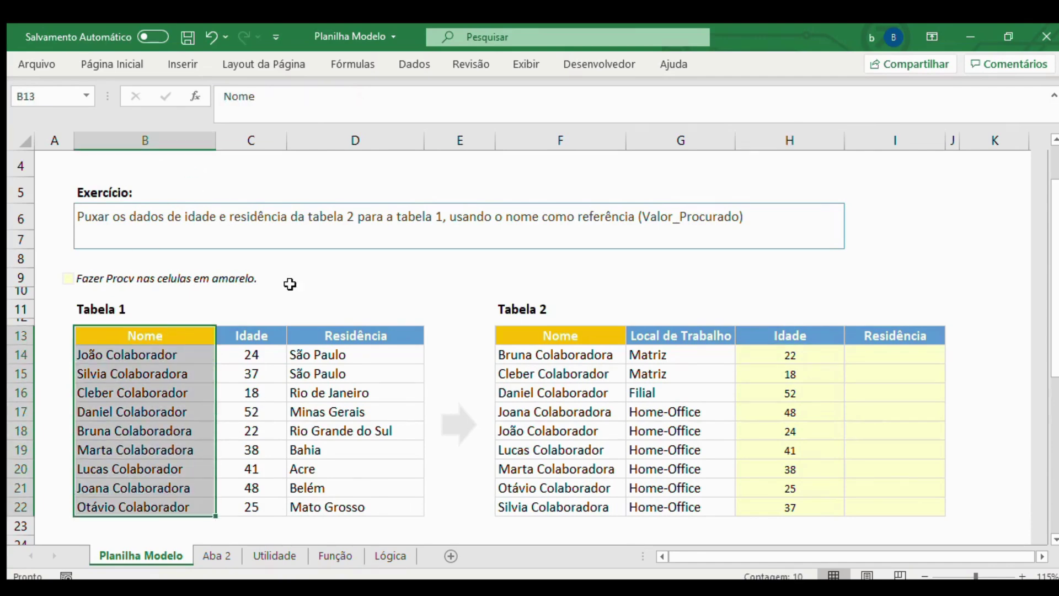
left_click(109, 63)
Try changing the first name in B17 of Tabela 1 so the entry duplicates the name in B14.
left_click(157, 413)
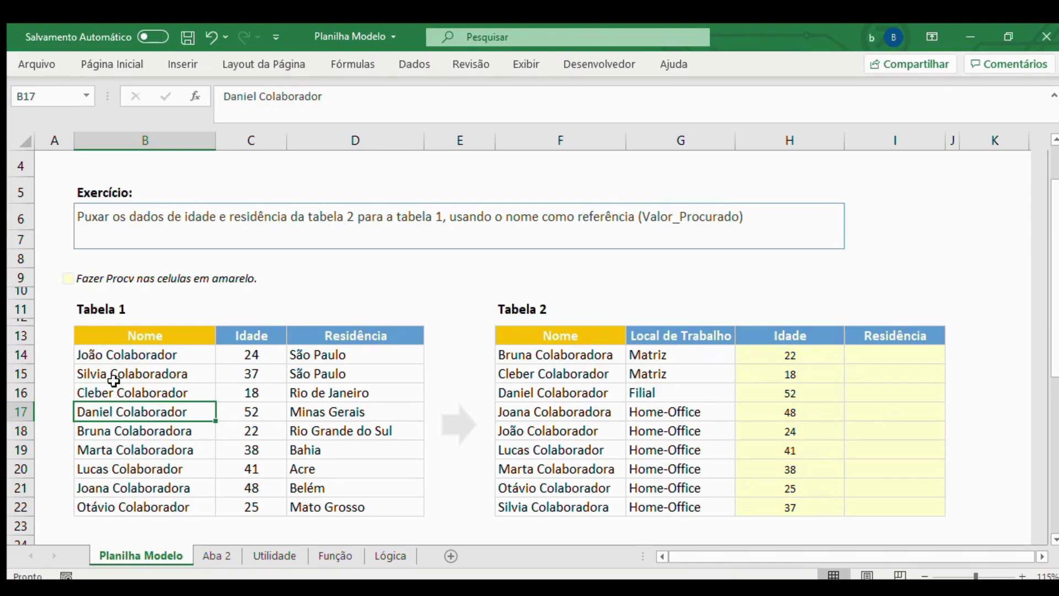
left_click(255, 97)
double_click(254, 97)
key("BackSpace")
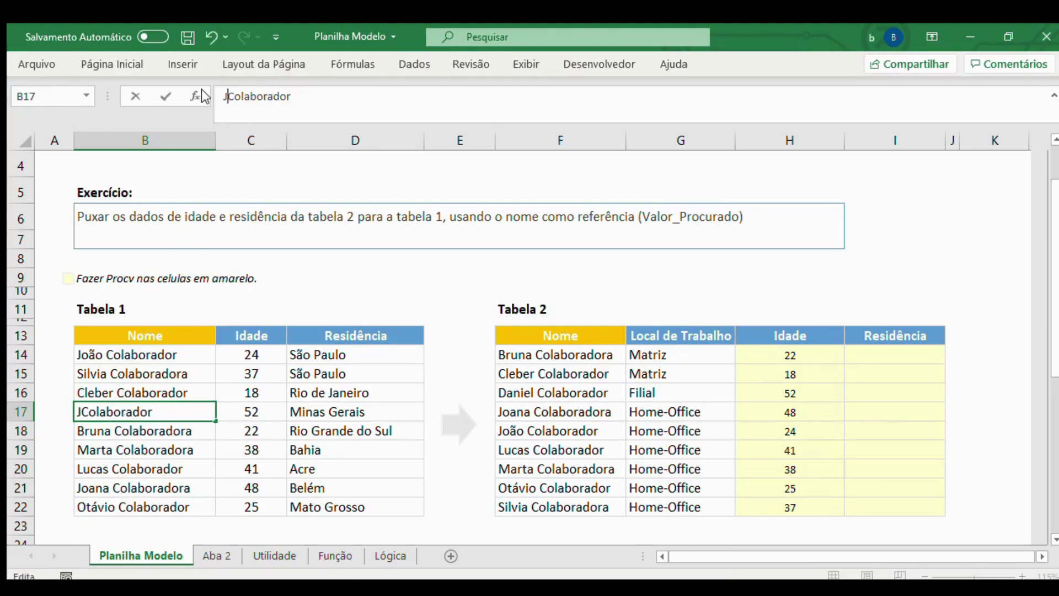
type("João")
key("Return")
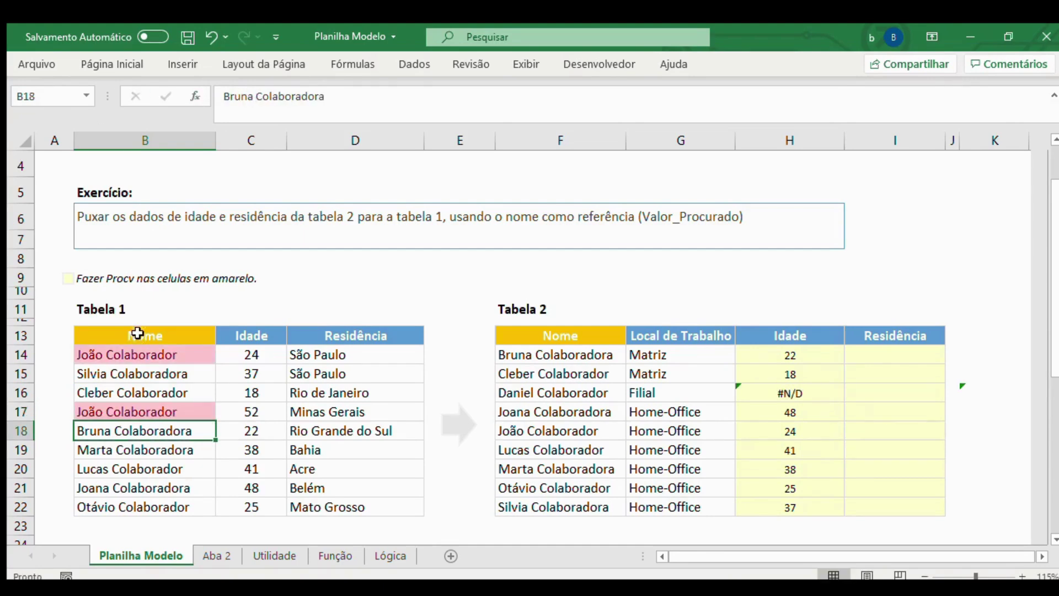
Compare the name and age in B14:C14 with F18:H18 in Tabela 2, and undo the name change in B17.
left_click_drag(121, 353, 252, 356)
left_click_drag(555, 431, 786, 432)
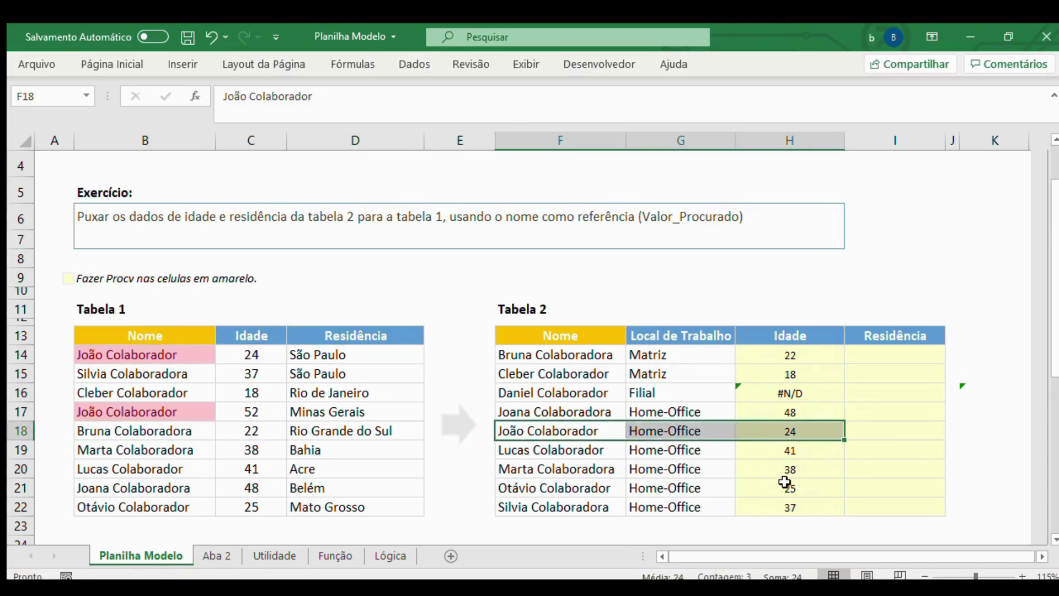
key("ctrl+z")
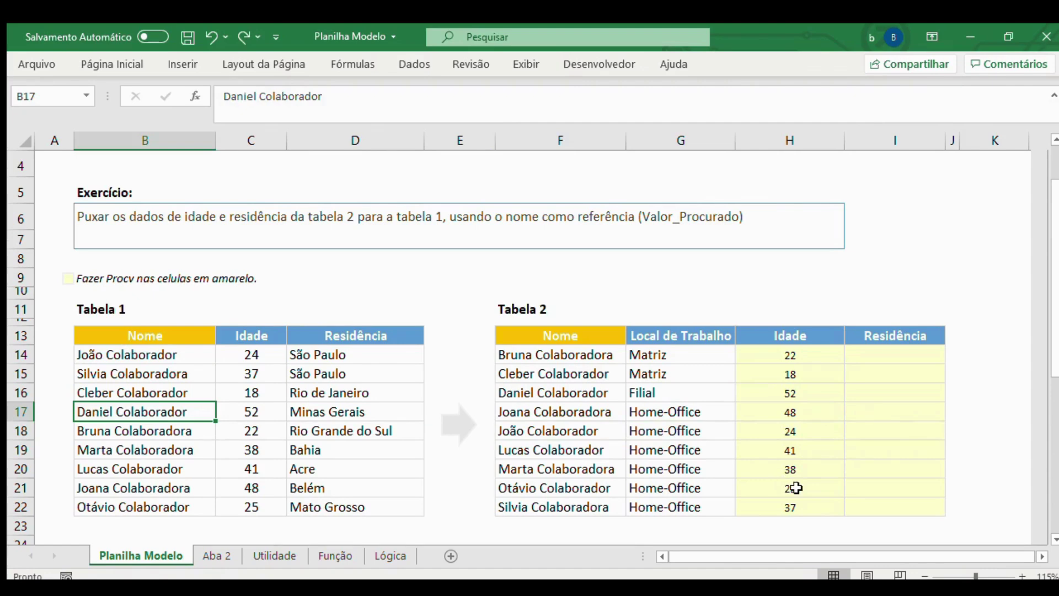
On the Lógica sheet, examine Coluna 1 and Coluna 2 of the lookup table, F7:G14, focusing on the reference column F7:F14.
left_click(356, 555)
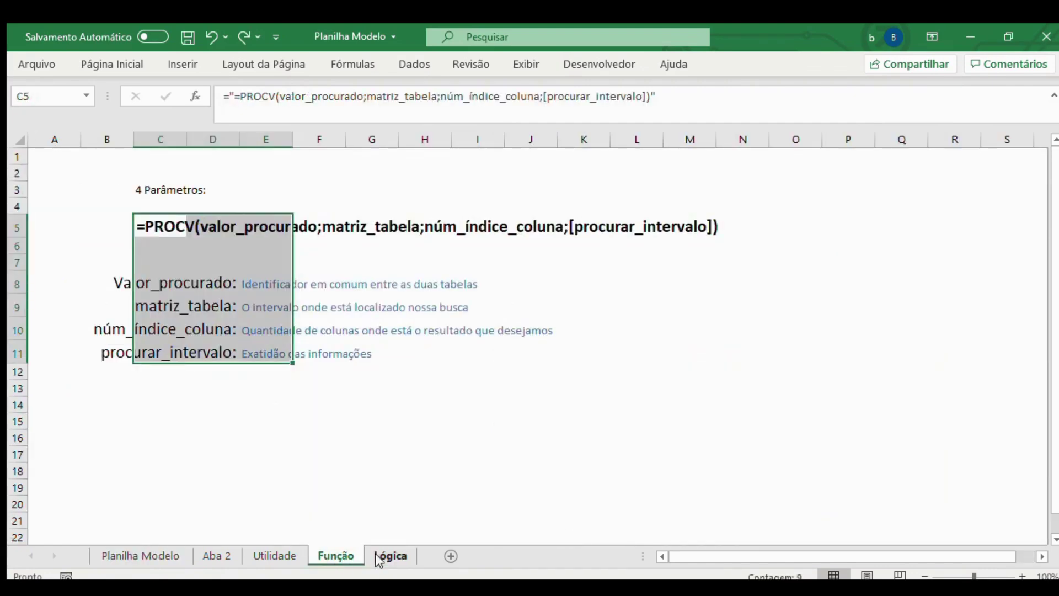
left_click(375, 555)
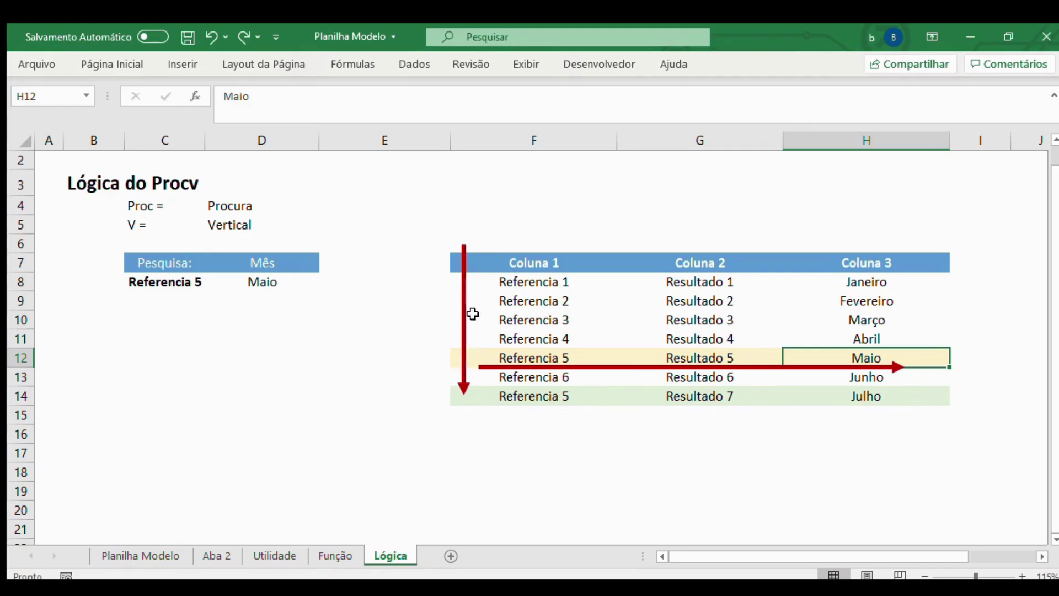
left_click_drag(518, 263, 699, 371)
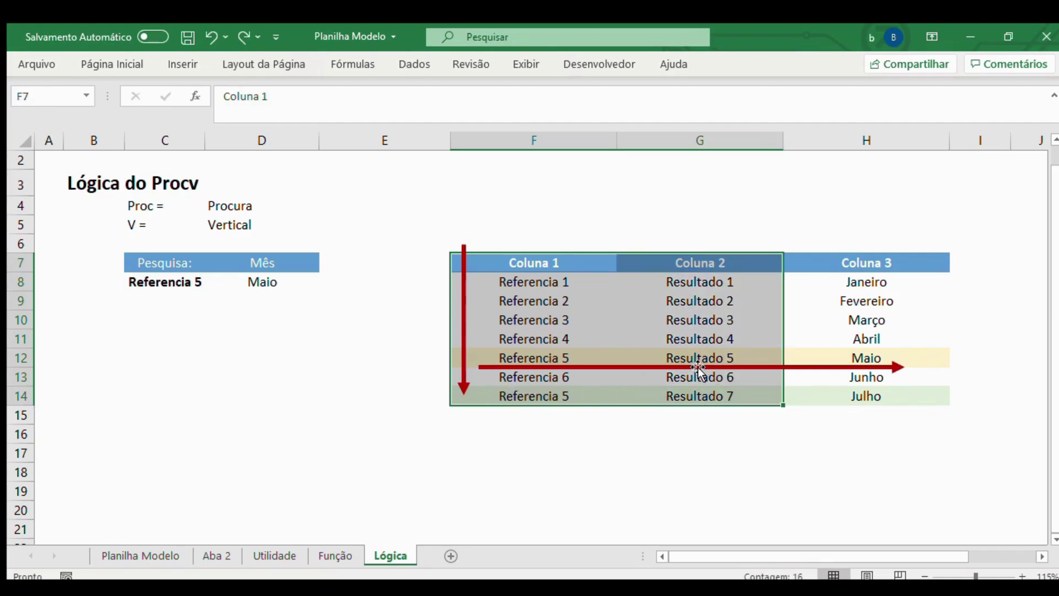
left_click(643, 468)
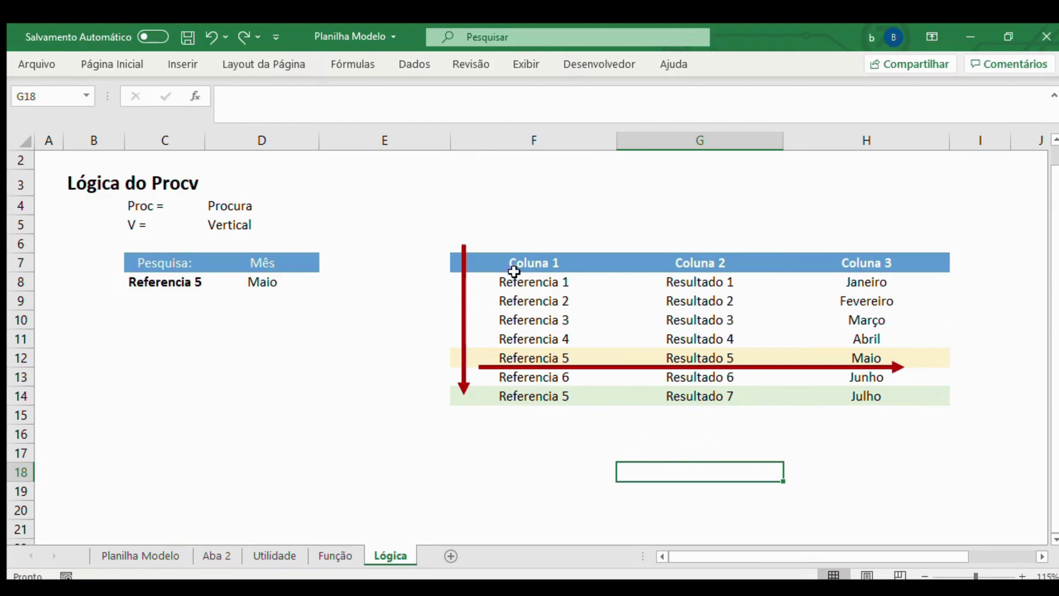
left_click_drag(513, 267, 543, 395)
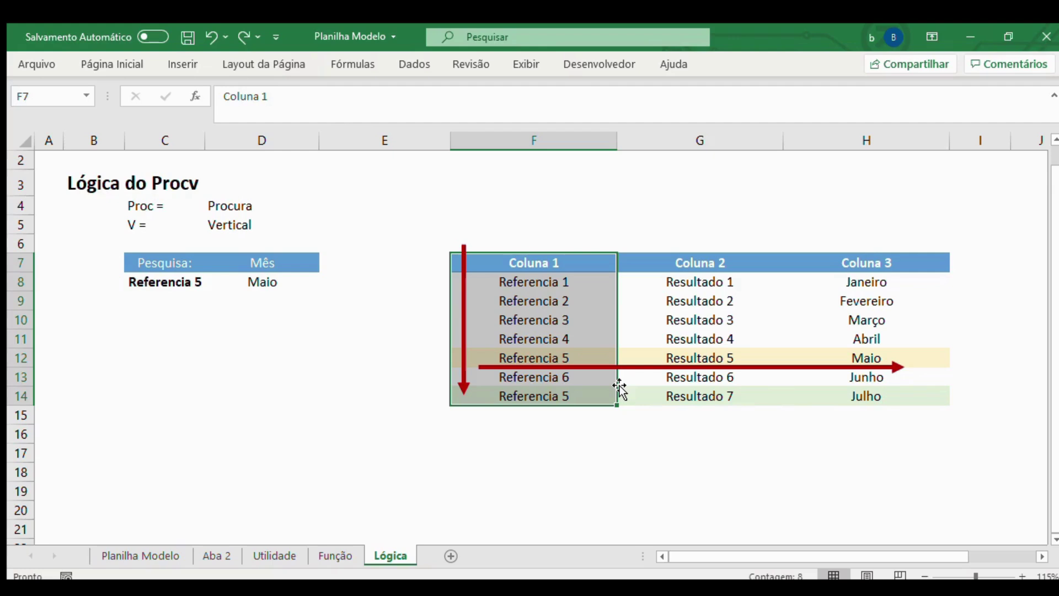
On the Aba 2 sheet, review the Código, Profissão, Idade, Nome and Residência columns one by one, rows 1 to 10.
left_click(218, 554)
left_click(249, 392)
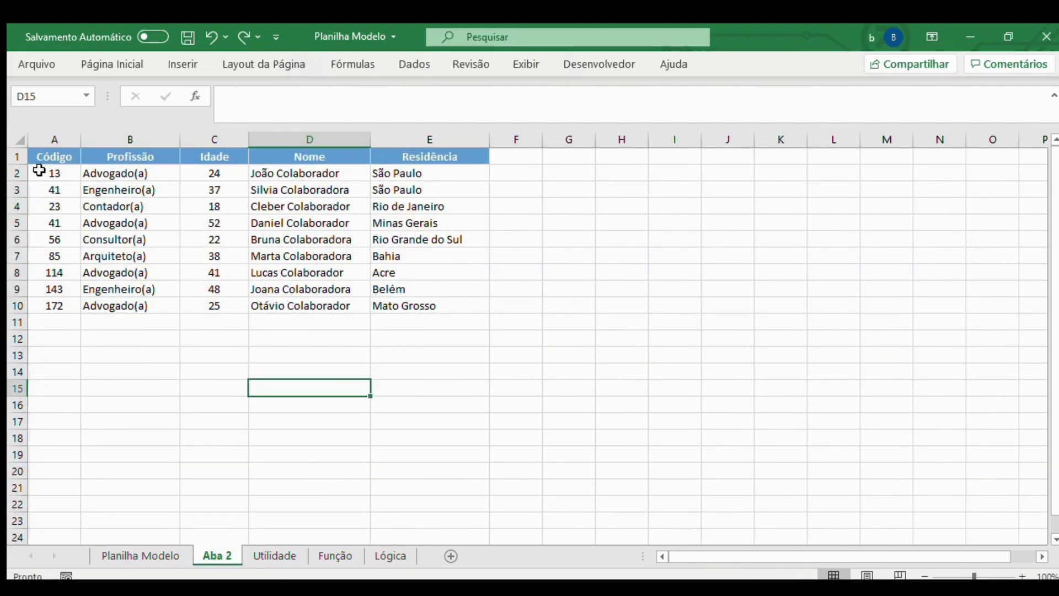
left_click_drag(49, 157, 50, 302)
left_click_drag(157, 154, 157, 302)
left_click_drag(216, 162, 227, 303)
left_click_drag(310, 157, 331, 304)
left_click_drag(435, 157, 445, 304)
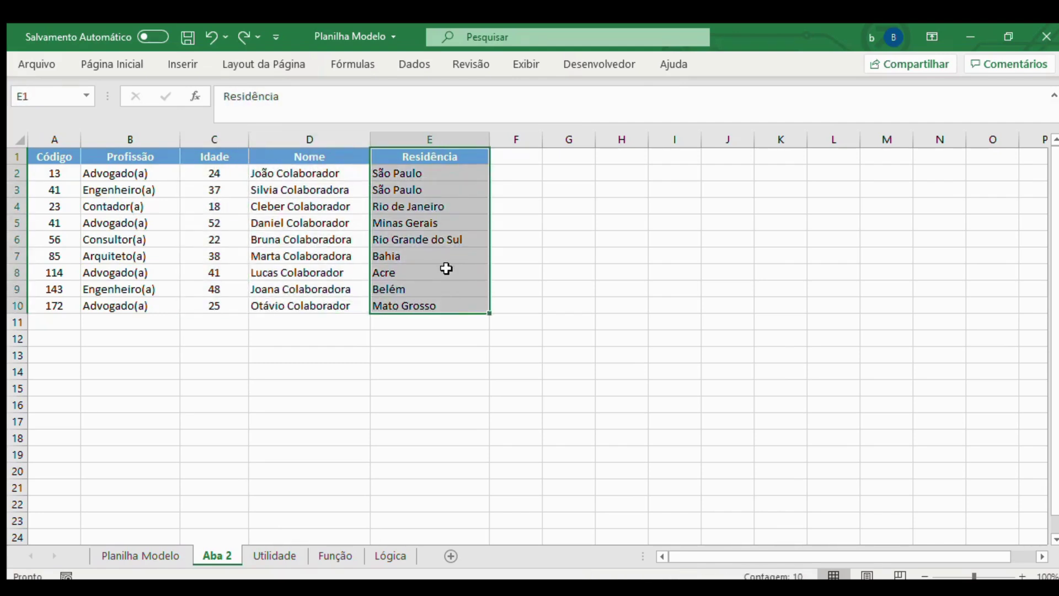
On the Planilha Modelo sheet, clear the Idade results of Tabela 2 in H14:H22.
left_click(133, 555)
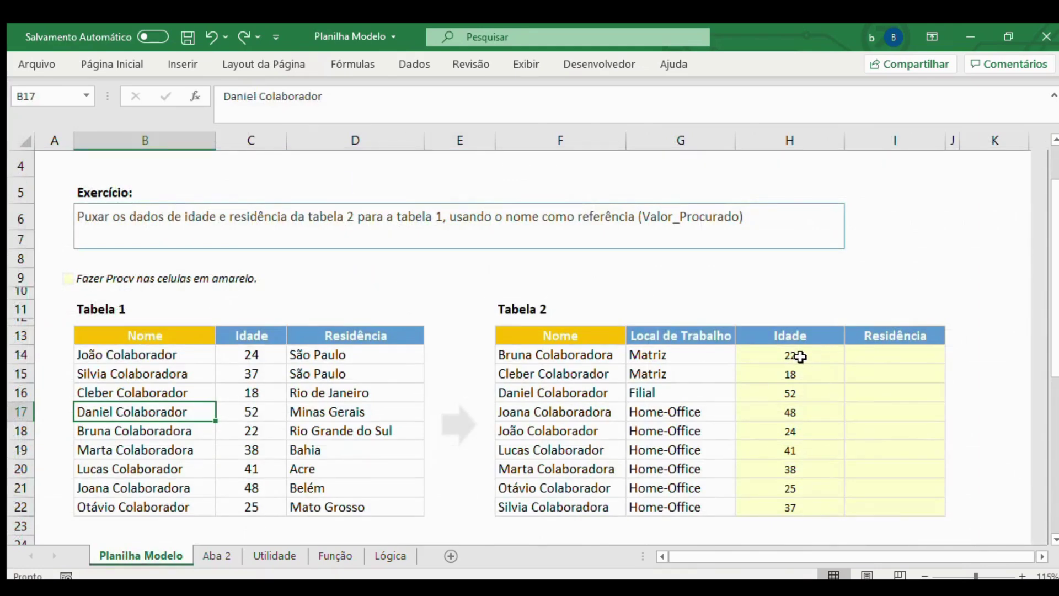
left_click_drag(800, 359, 802, 501)
key("Delete")
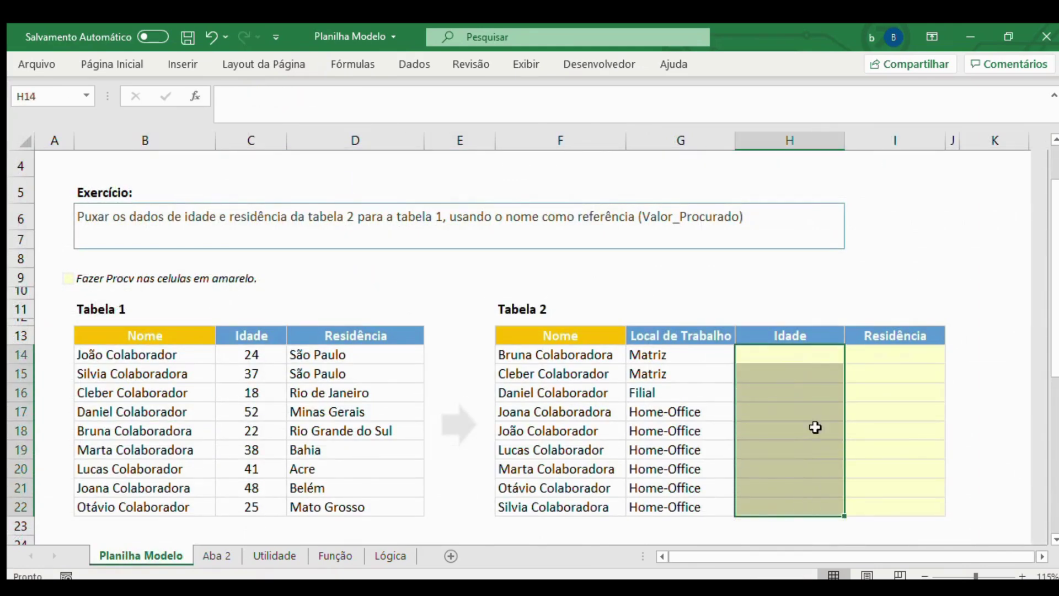
left_click(800, 354)
type("=procv(")
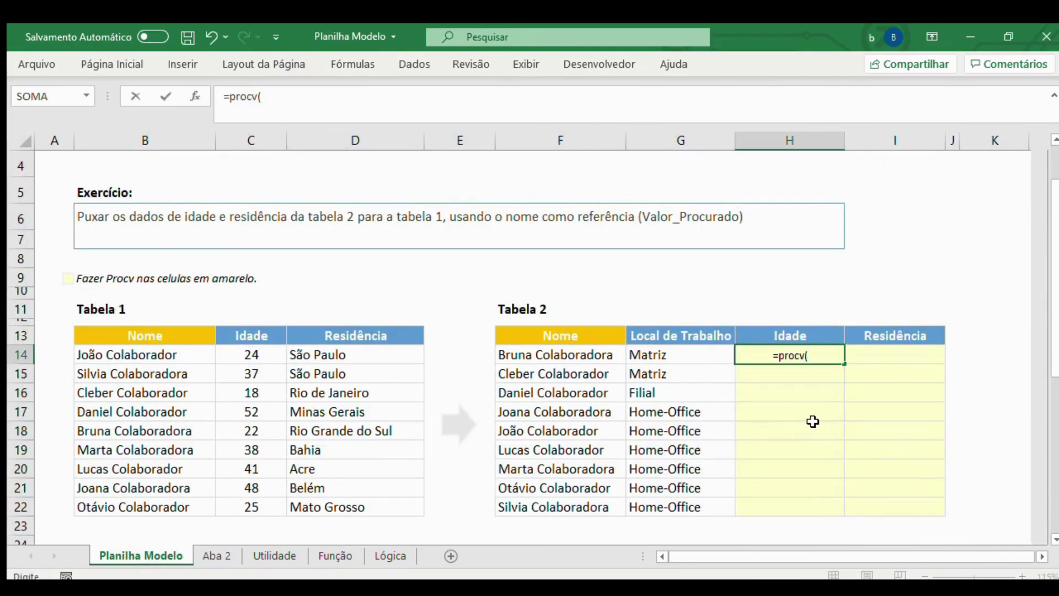
left_click(572, 355)
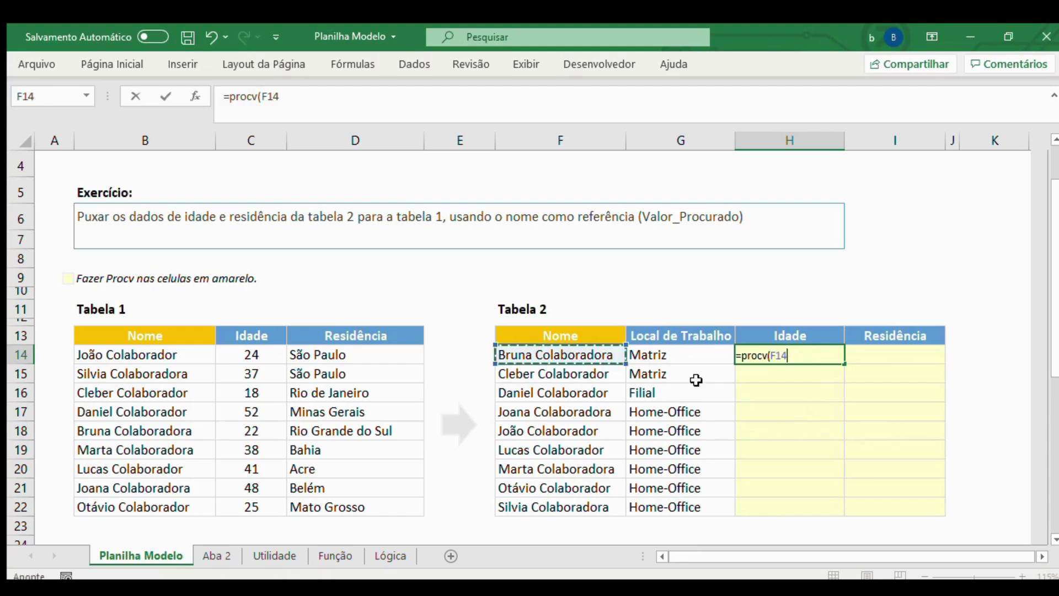
type(";")
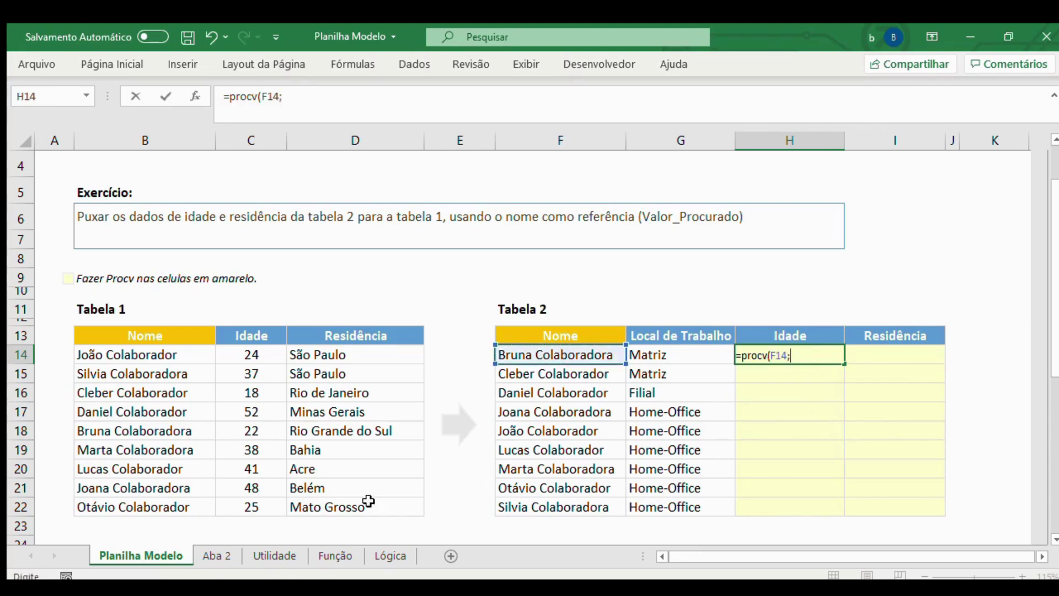
left_click(218, 555)
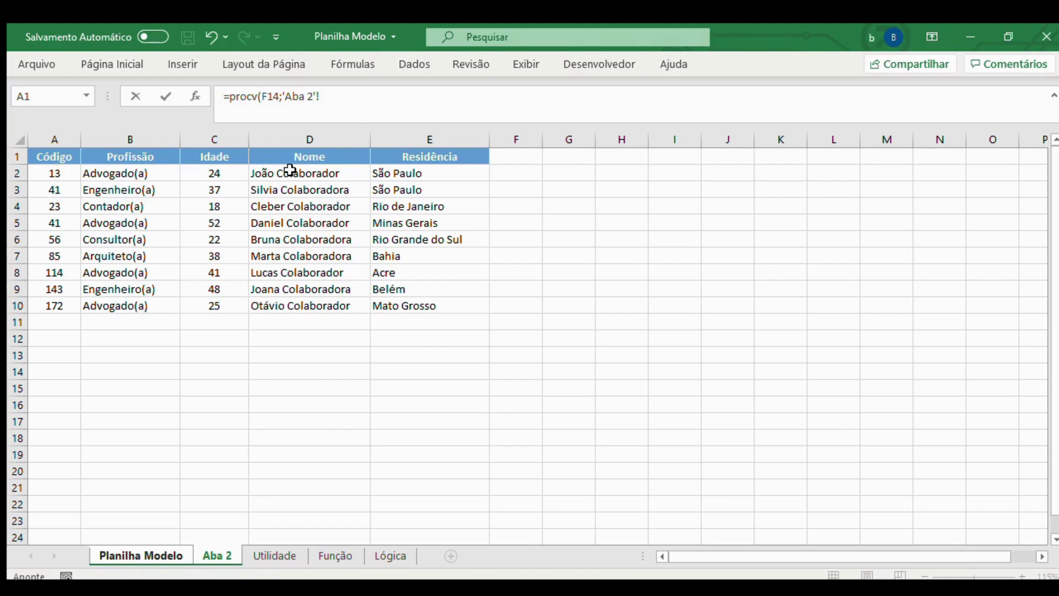
left_click(317, 138)
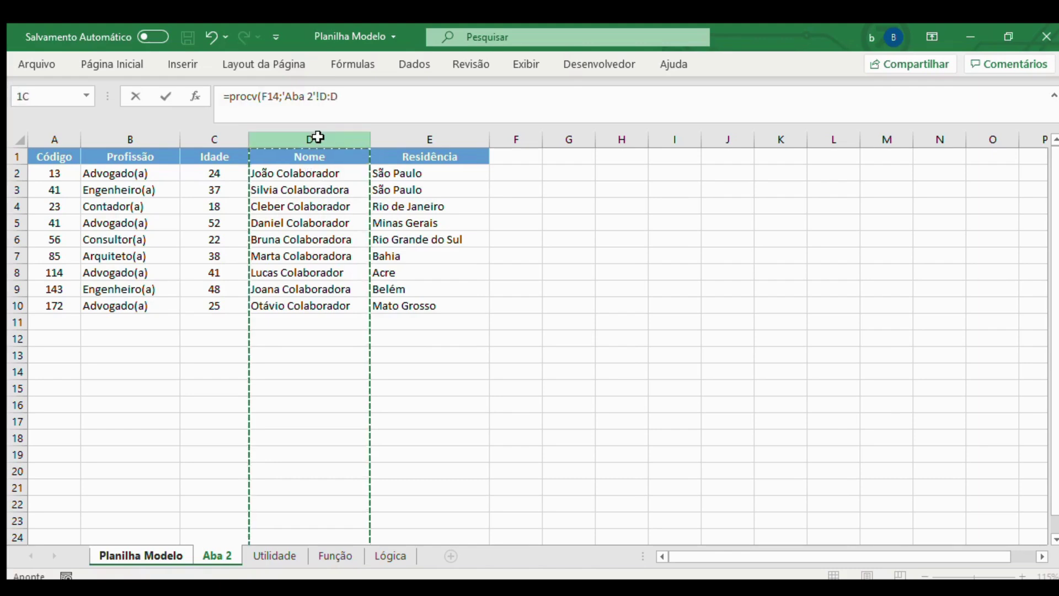
left_click_drag(317, 137, 435, 138)
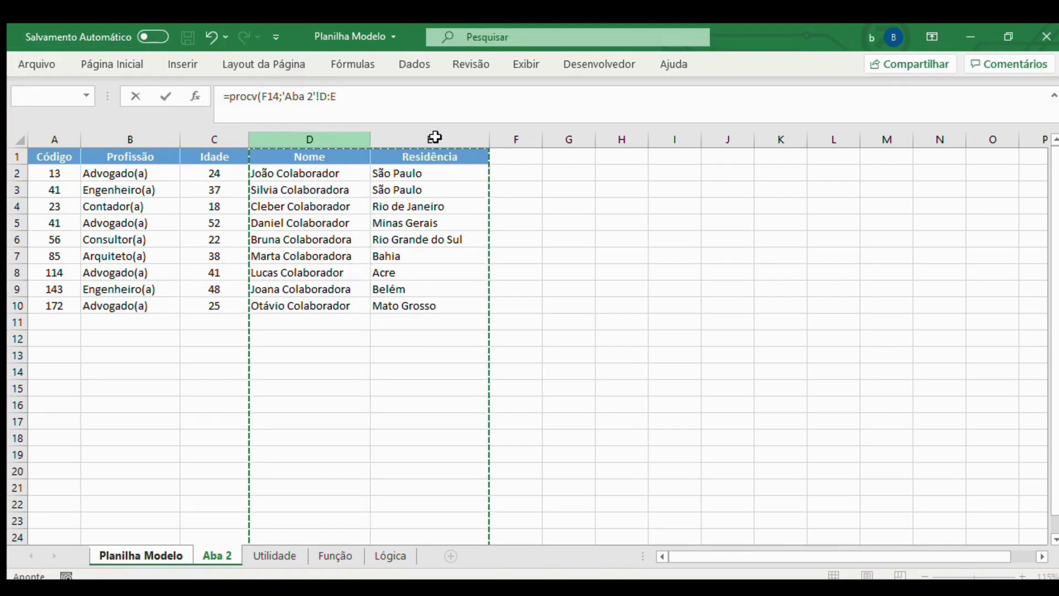
left_click(153, 554)
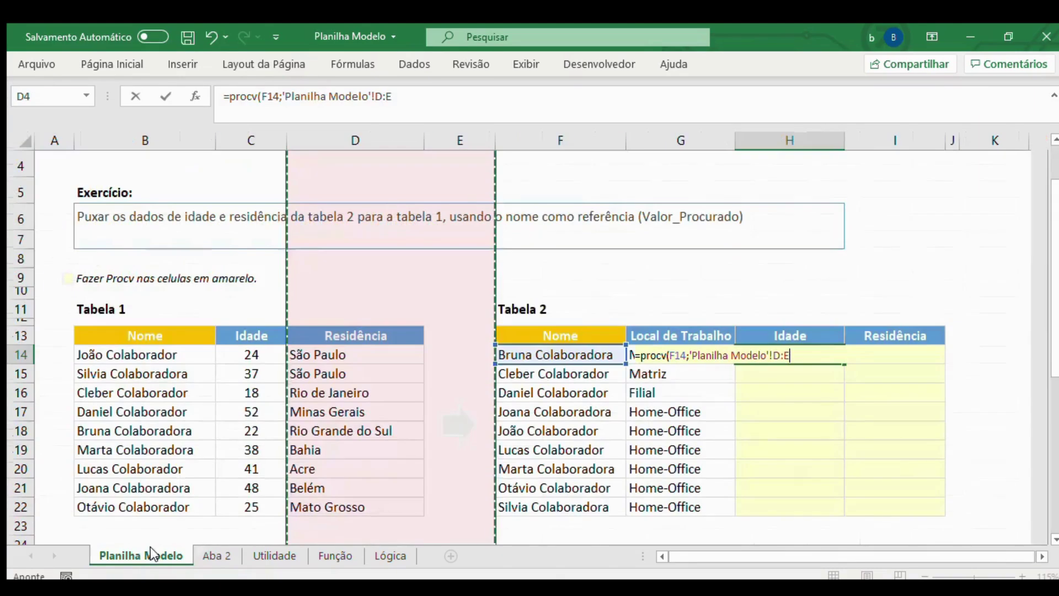
left_click(797, 334)
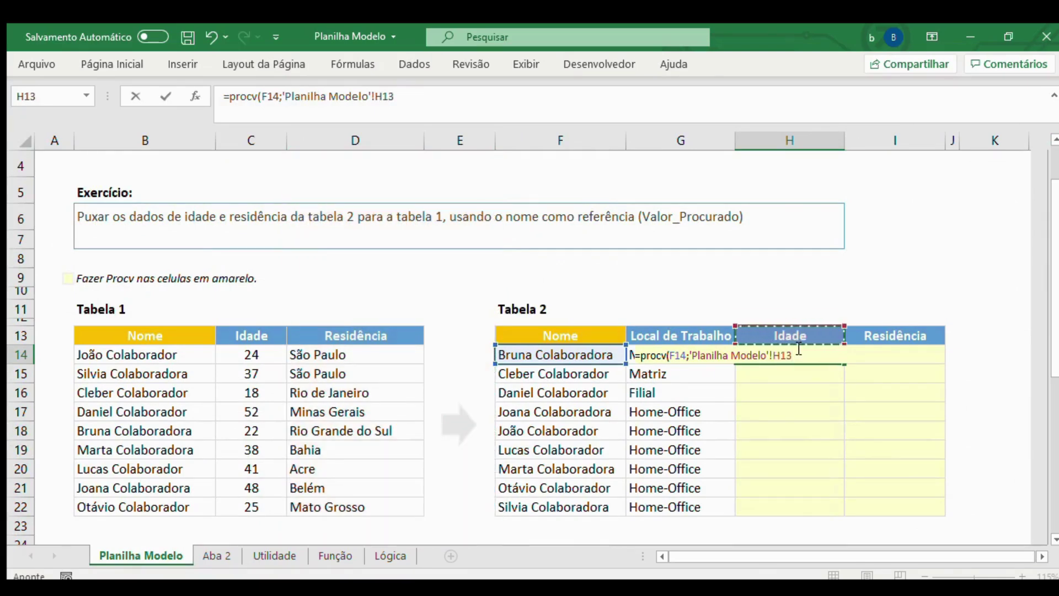
key("Escape")
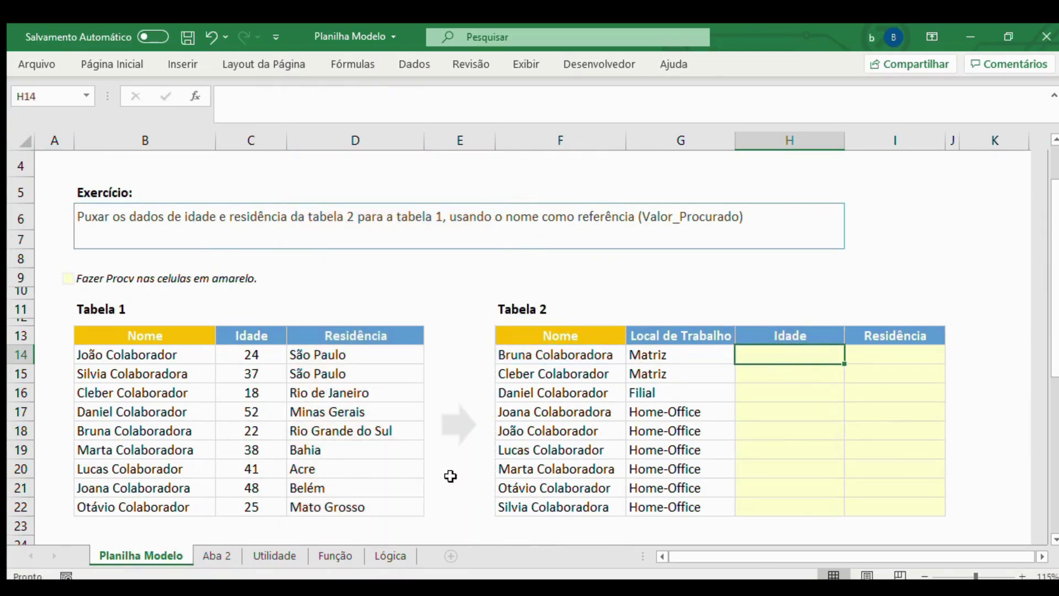
On the Aba 2 sheet, check where the Idade and Residência columns sit relative to the Nome column.
left_click(217, 556)
left_click(217, 158)
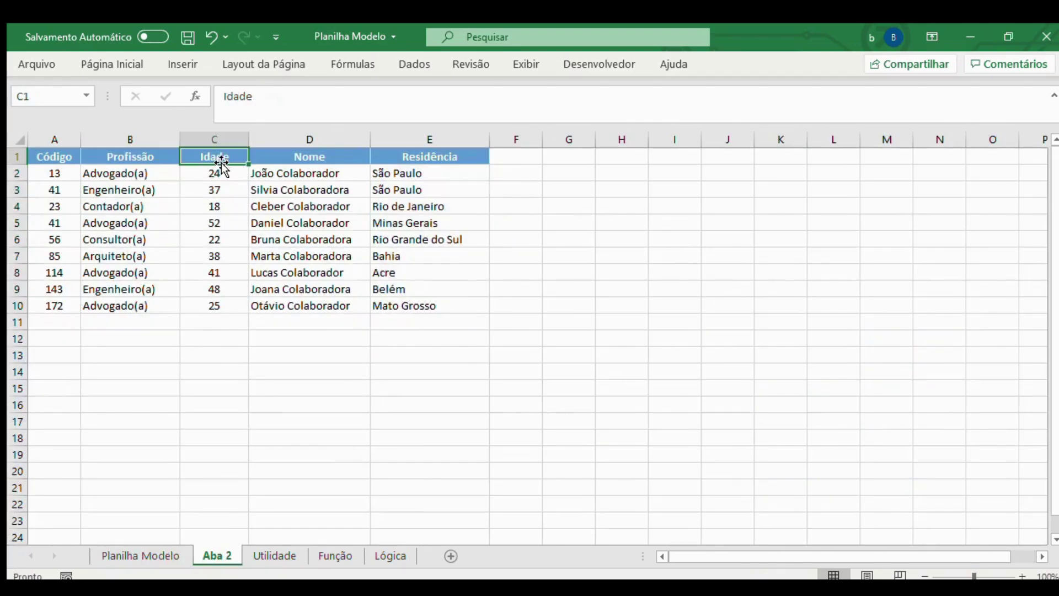
left_click_drag(217, 158, 215, 302)
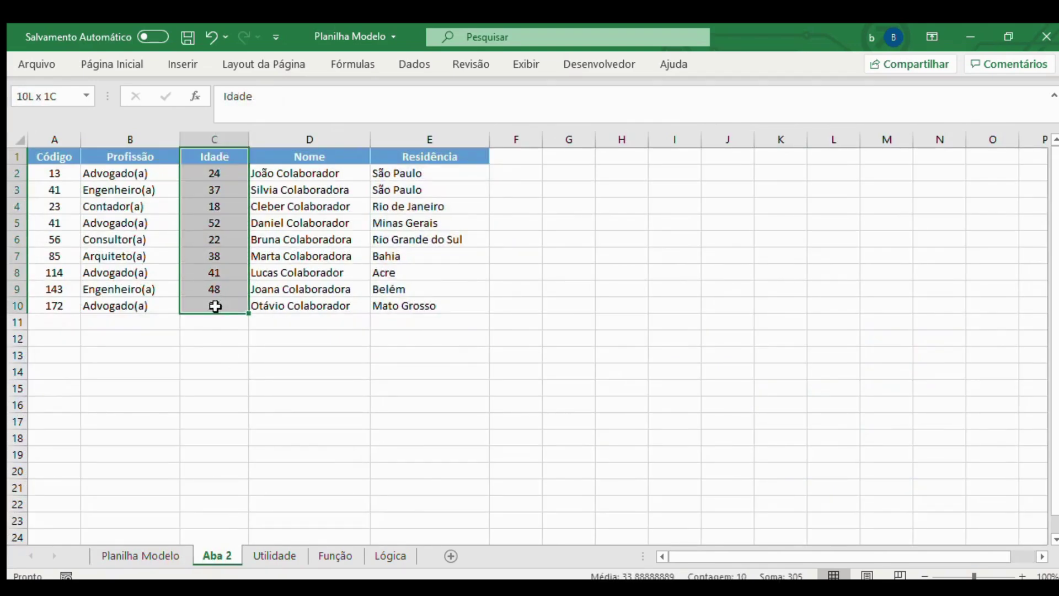
left_click_drag(431, 154, 425, 303)
Insert one blank column between Nome and Residência on the Aba 2 sheet, removing the extra inserted columns.
left_click(442, 142)
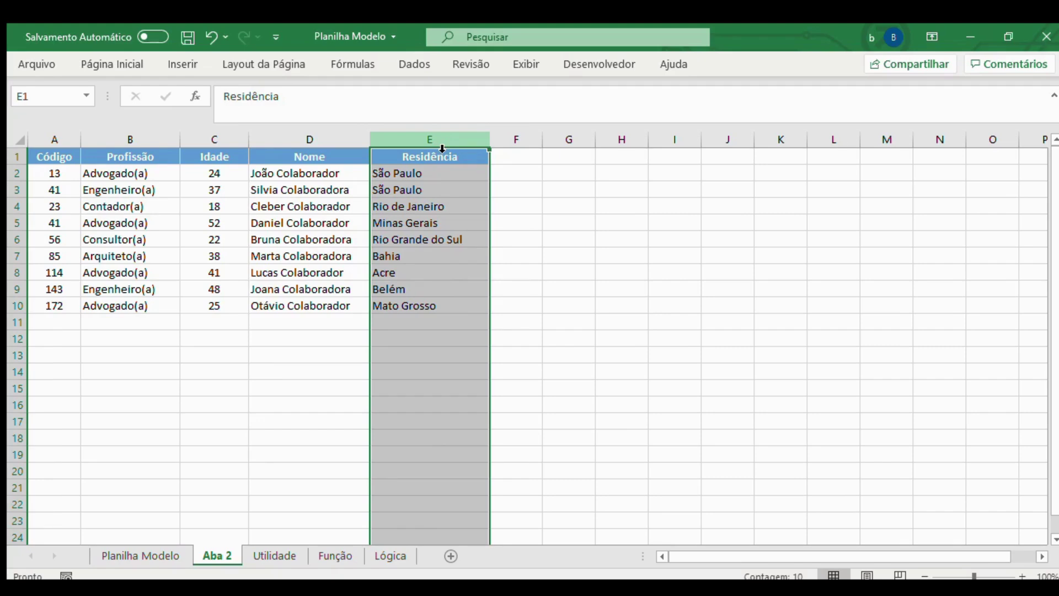
key("ctrl+plus")
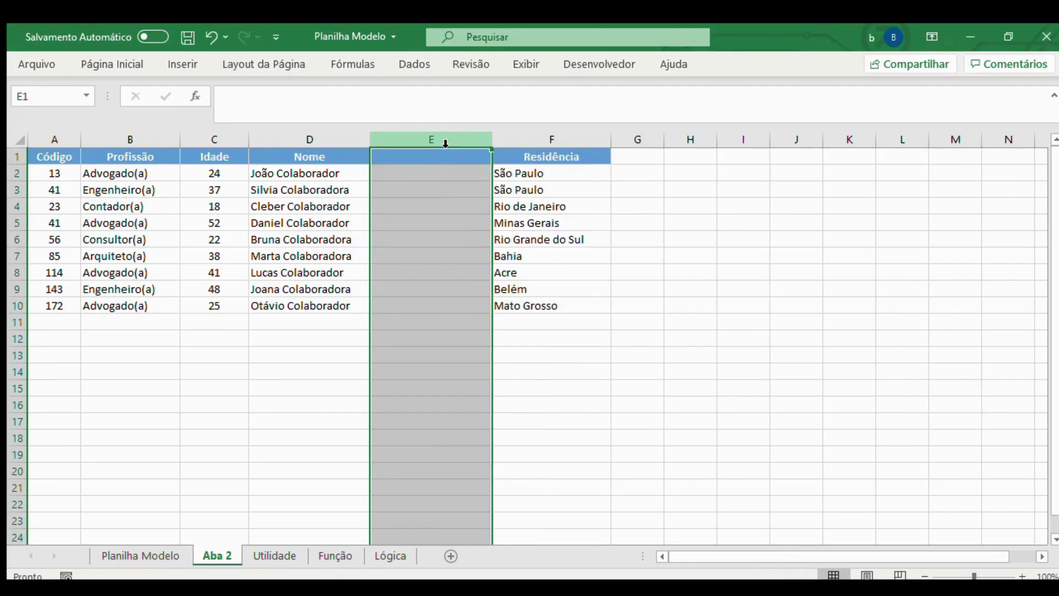
key("ctrl+plus")
key("ctrl+plus")
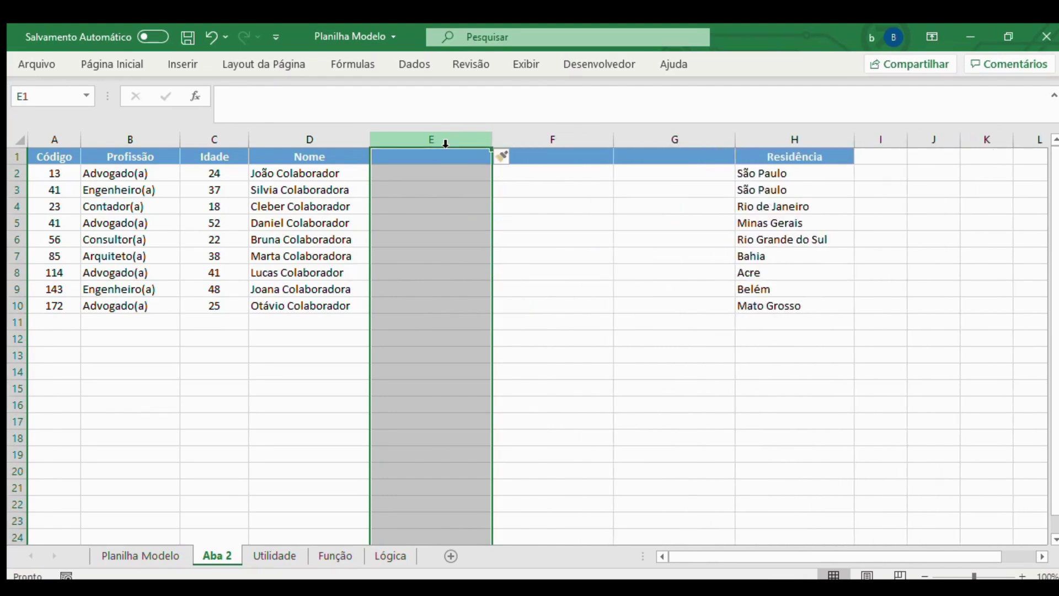
key("ctrl+minus")
key("ctrl+minus")
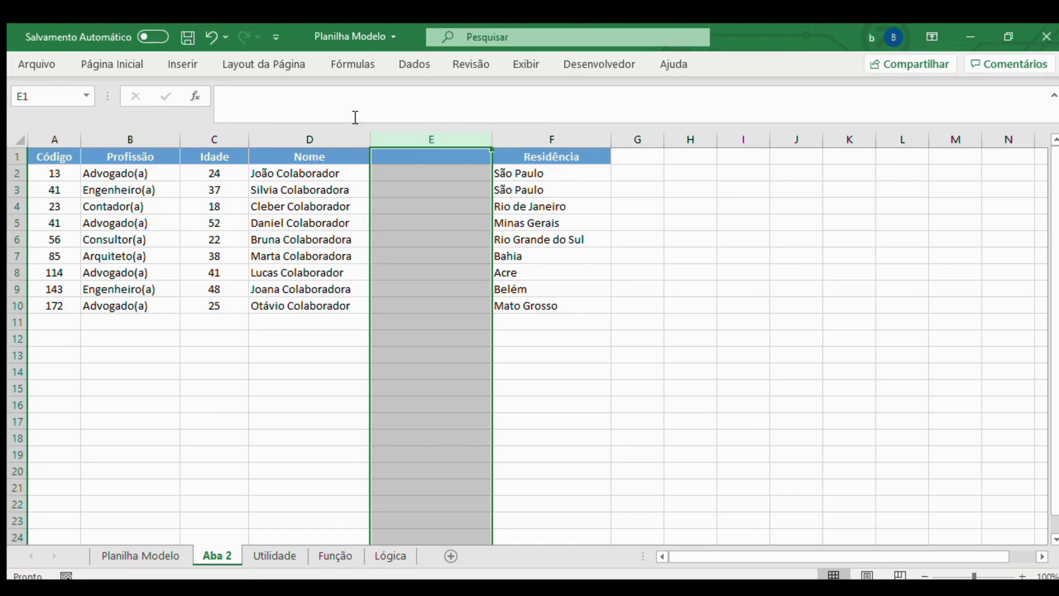
Copy the Idade column C into the blank column E, directly after Nome.
left_click(214, 139)
key("ctrl+c")
left_click(432, 139)
key("ctrl+v")
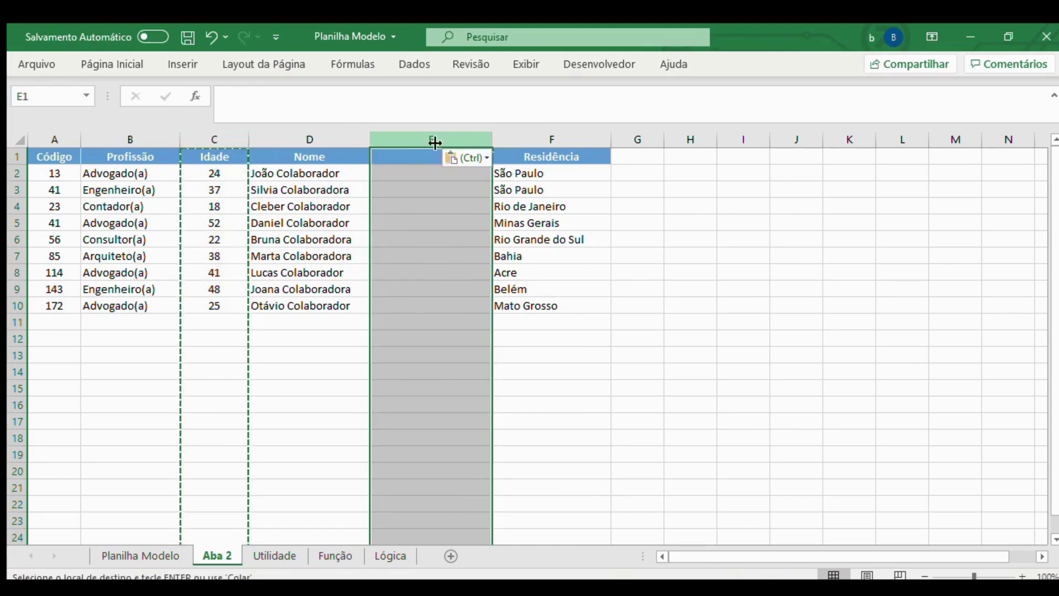
Shade the Nome header in D1 with a golden yellow fill to mark it as the reference column.
mouse_move(310, 157)
left_mouse_down()
mouse_move(309, 236)
mouse_move(310, 156)
left_mouse_up()
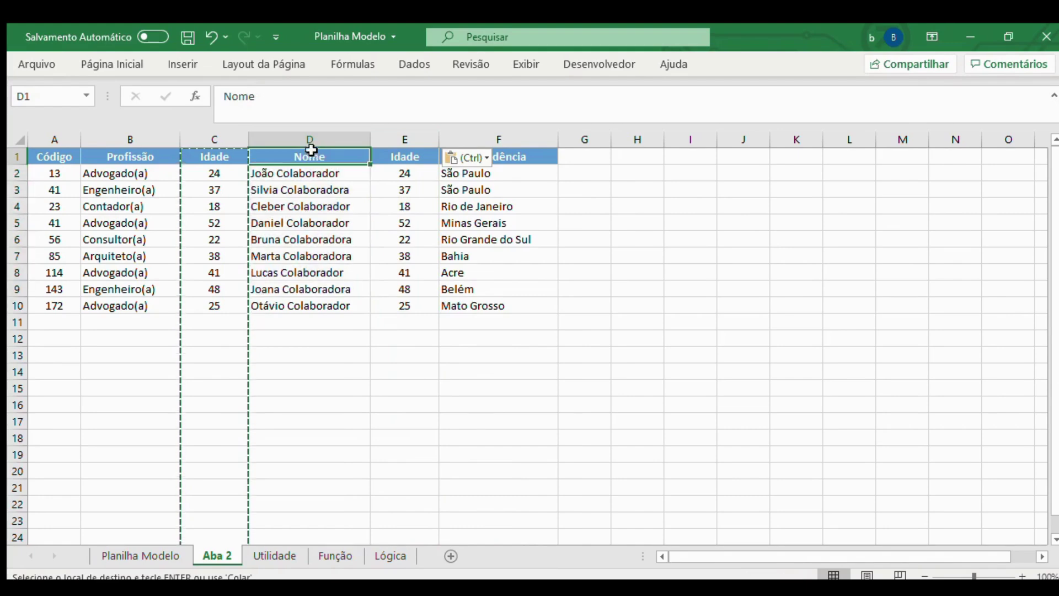
left_click(233, 115)
left_click(344, 168)
left_click(398, 236)
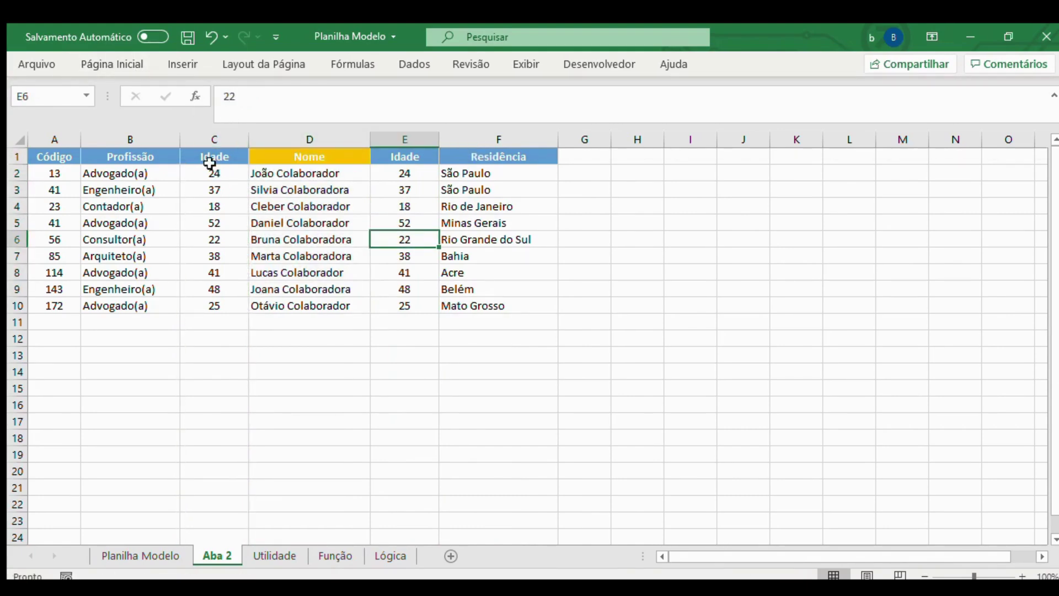
On Planilha Modelo, enter =PROCV(F14;'Aba 2'!D:E;2;FALSO) in the Idade cell H14 of Tabela 2 and fill it down through H22.
left_click(147, 555)
type("=procv(")
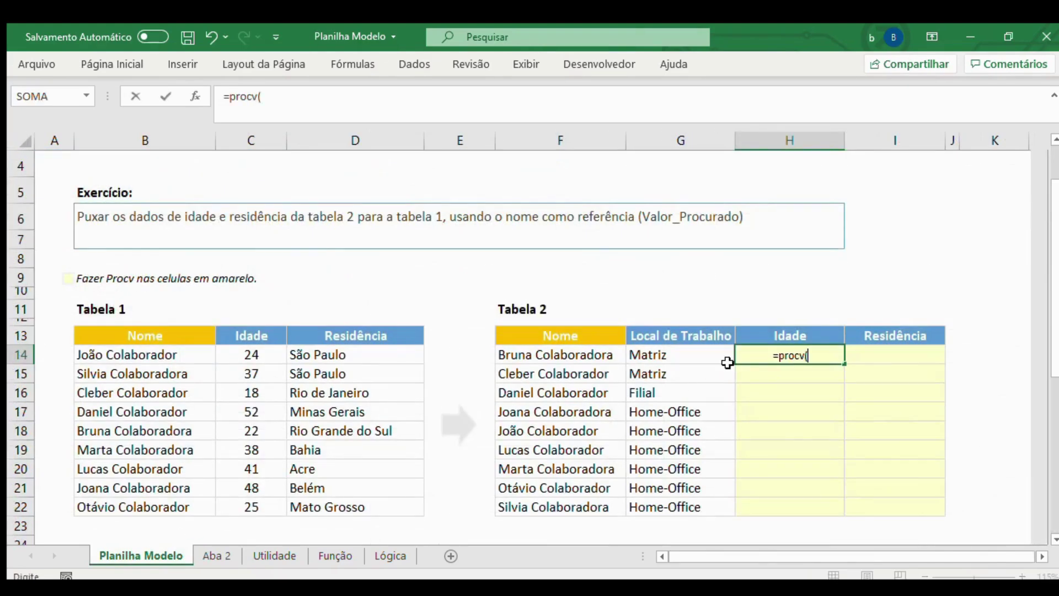
left_click(578, 351)
type(";")
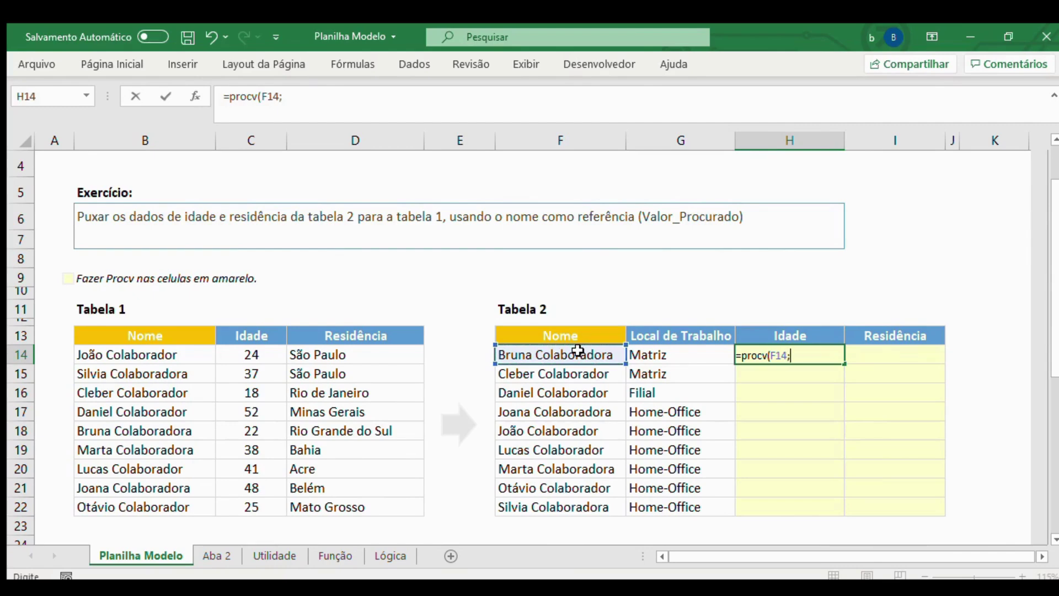
left_click(217, 555)
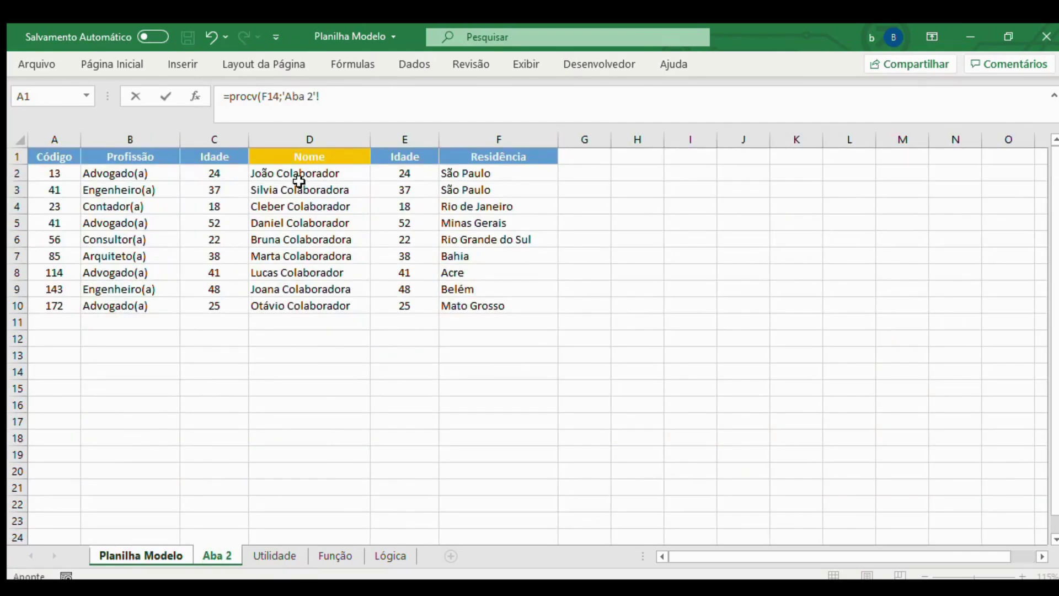
left_click_drag(309, 145, 435, 144)
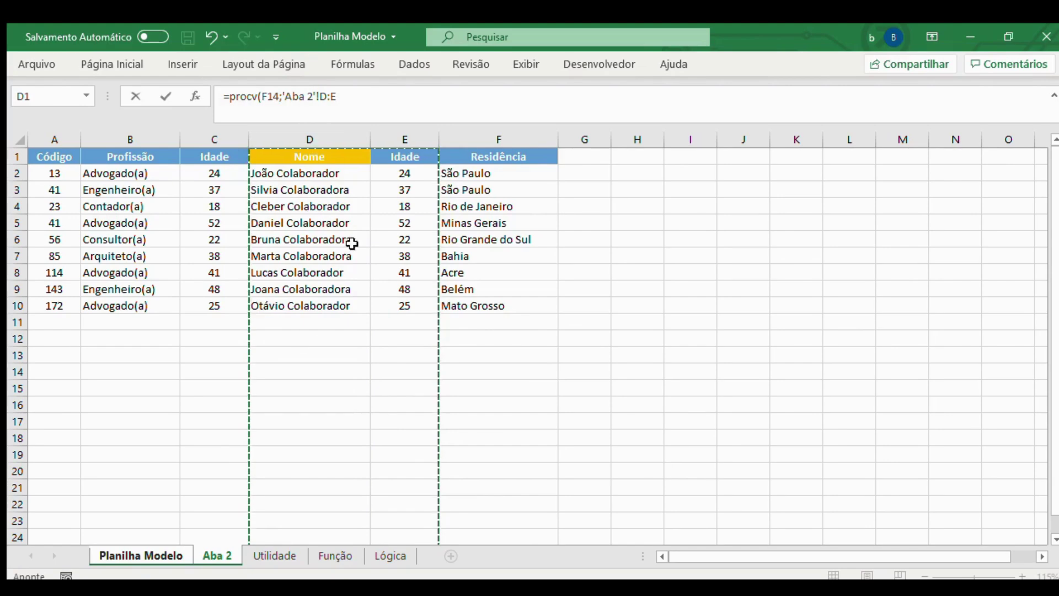
left_click(373, 100)
type(";")
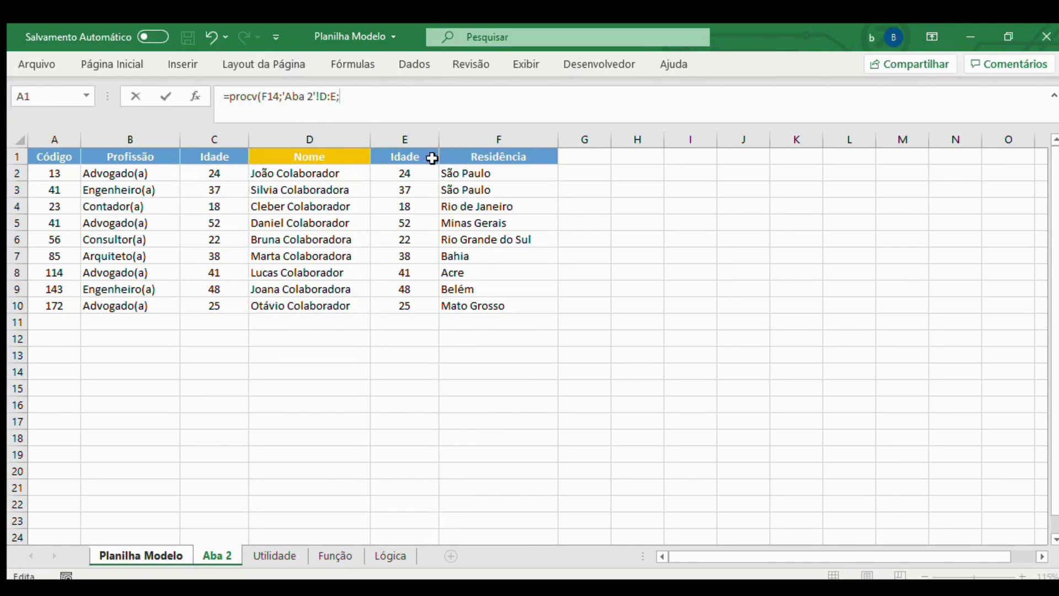
type("2;falso)")
key("Return")
left_click(814, 357)
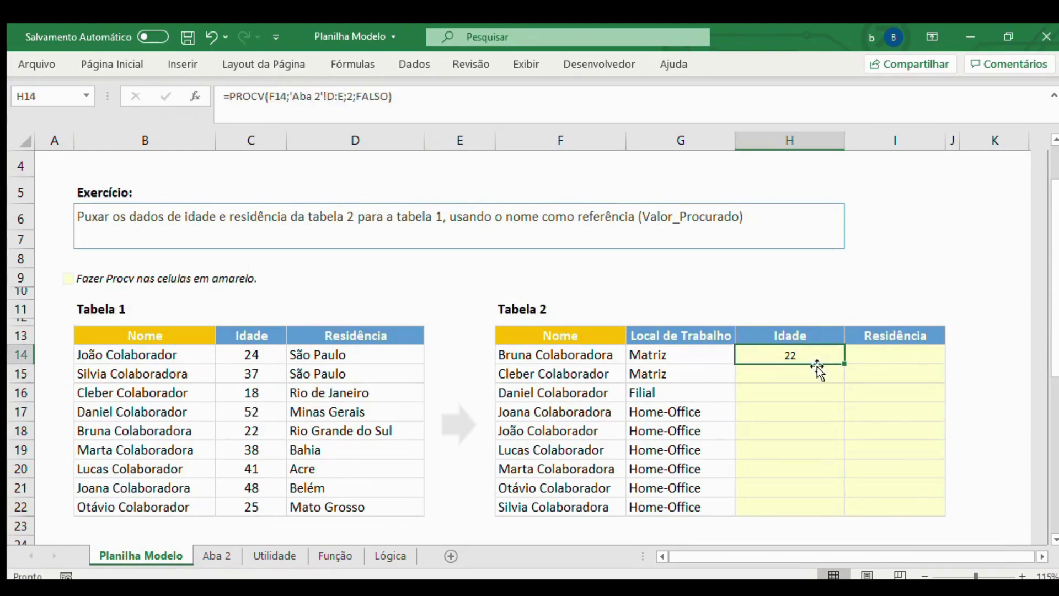
double_click(844, 364)
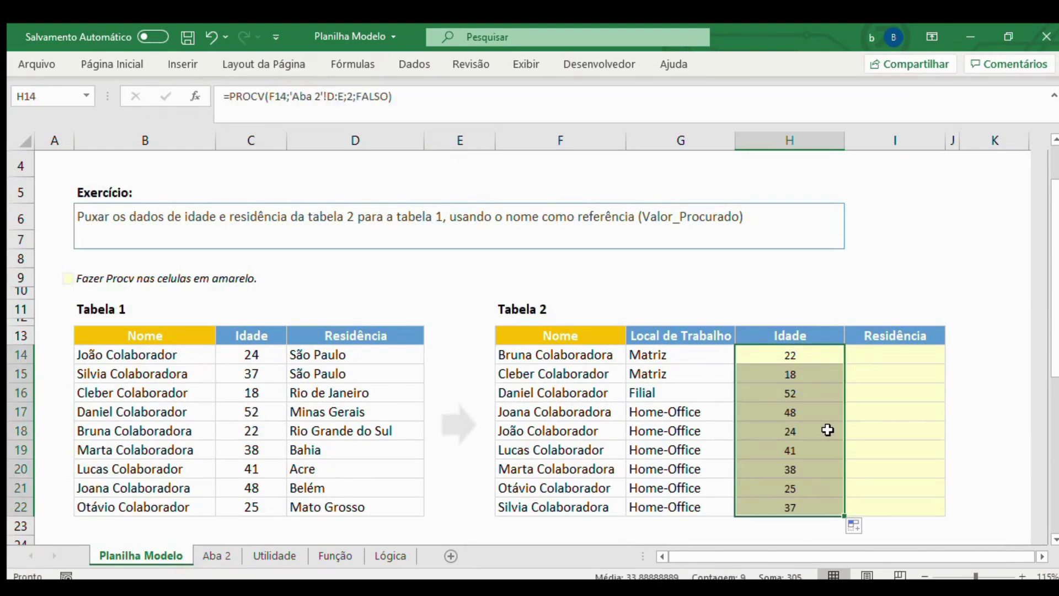
Clear the PROCV formula from the first Idade cell of Tabela 2, H14, on the Planilha Modelo sheet.
left_click(218, 556)
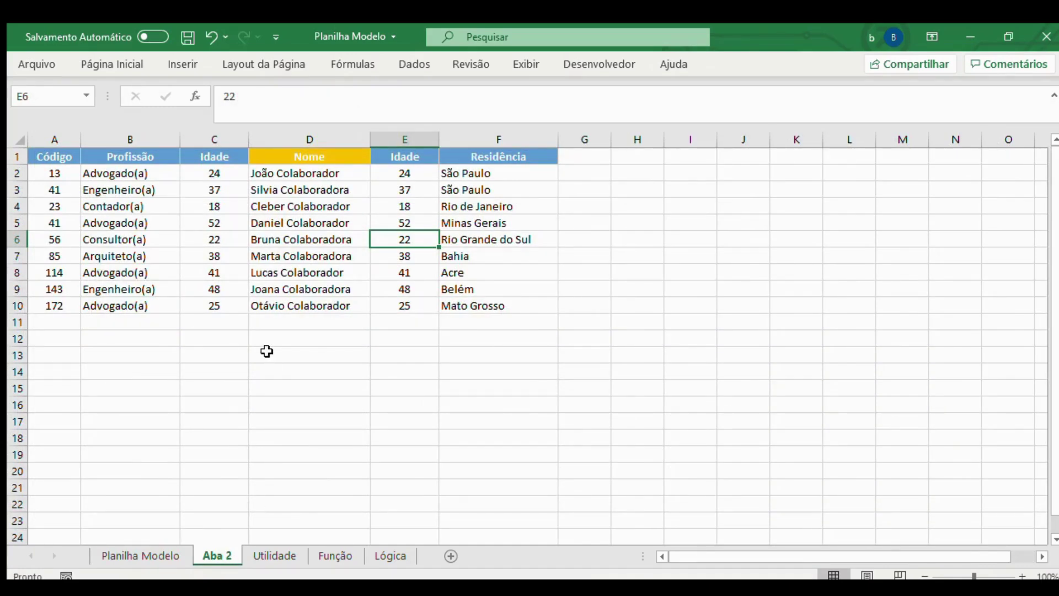
left_click(140, 555)
left_click(792, 357)
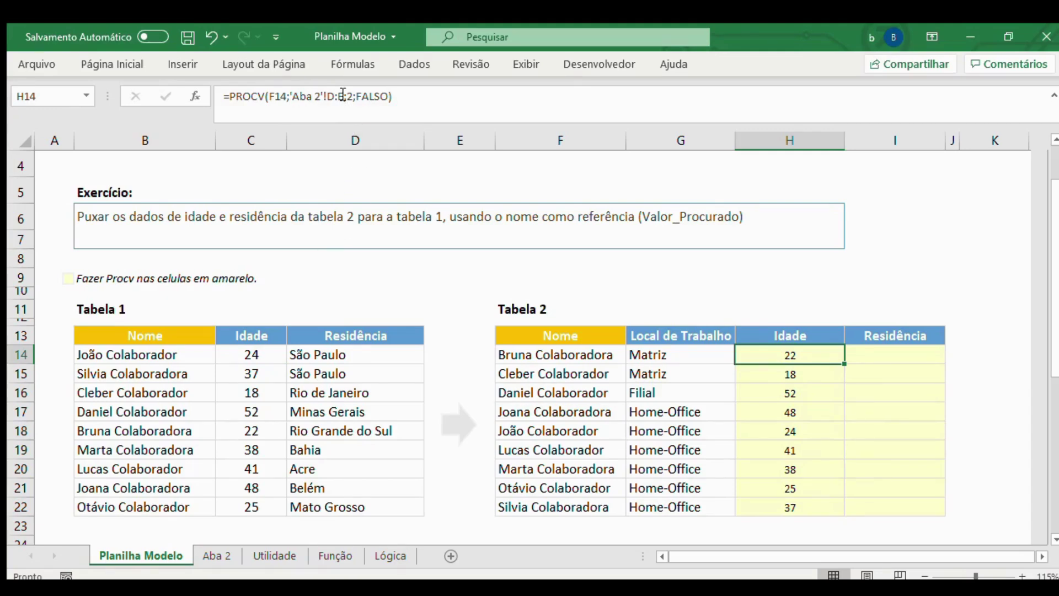
left_click_drag(344, 96, 288, 96)
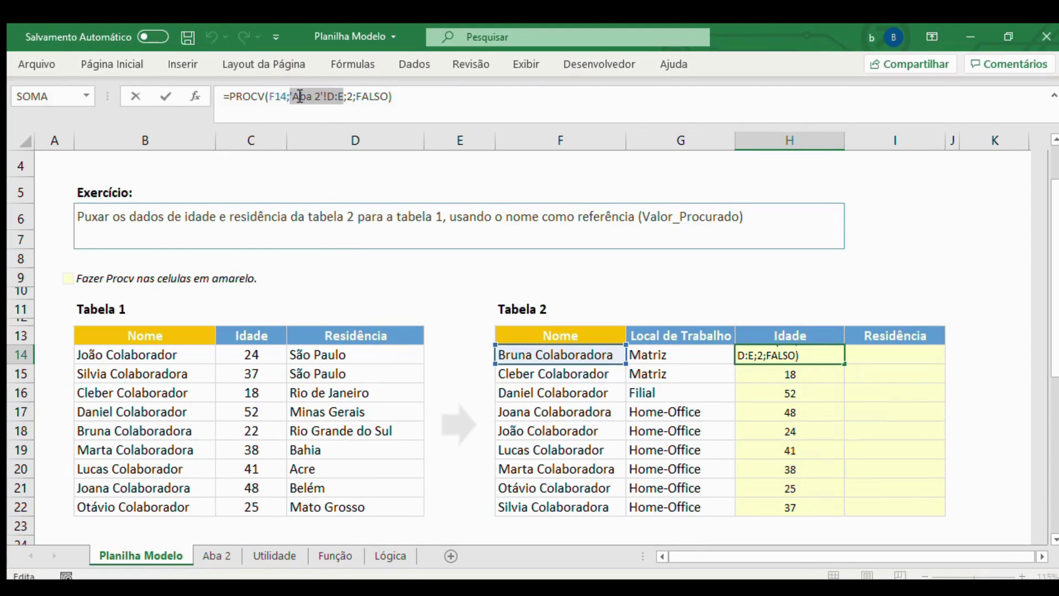
key("BackSpace")
left_click_drag(410, 98, 230, 21)
key("BackSpace")
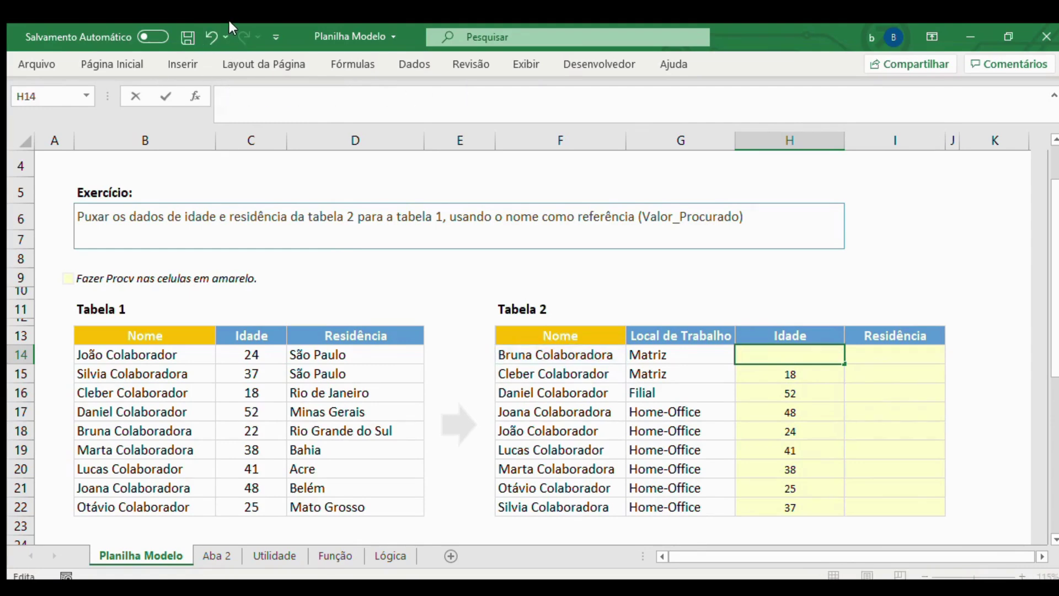
Enter =PROCV(F14;'Aba 2'!$D$1:$F$10;2;FALSO) in H14 with a locked search range and fill it down through H22.
type("=procv(")
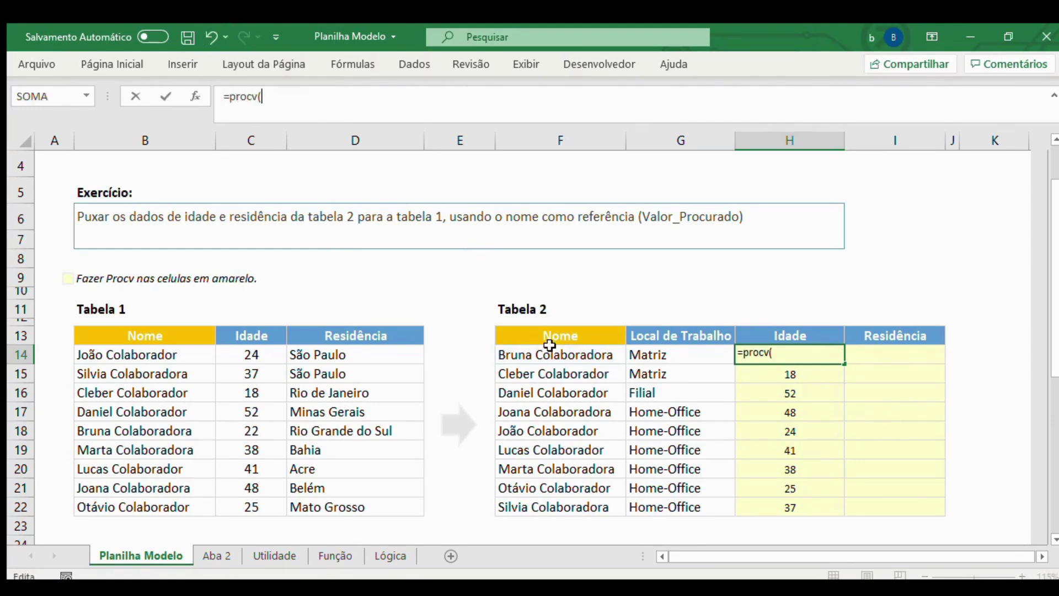
left_click(609, 354)
type(";")
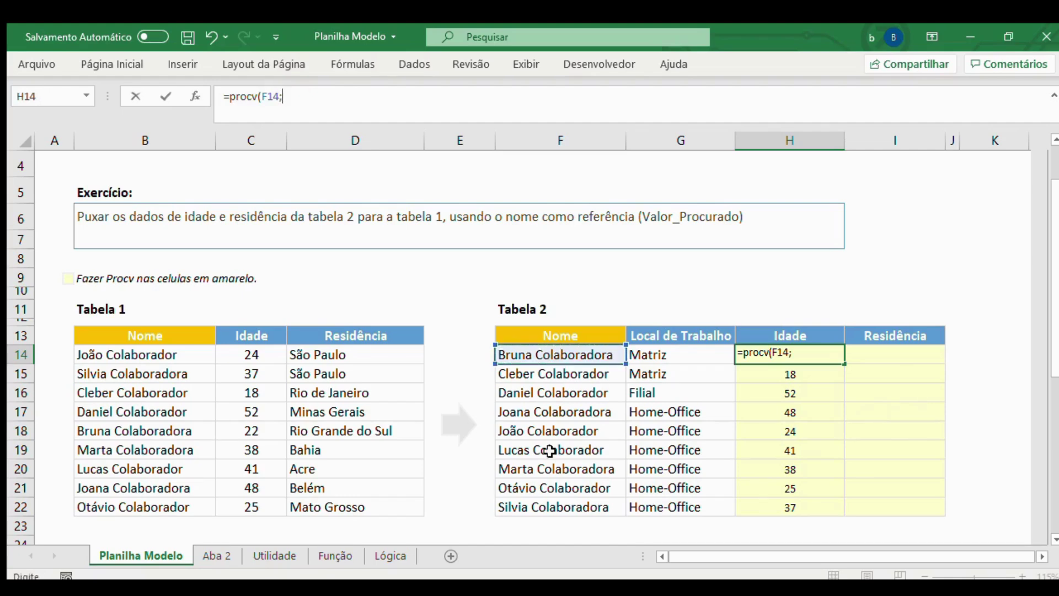
left_click(217, 554)
left_click_drag(299, 157, 508, 307)
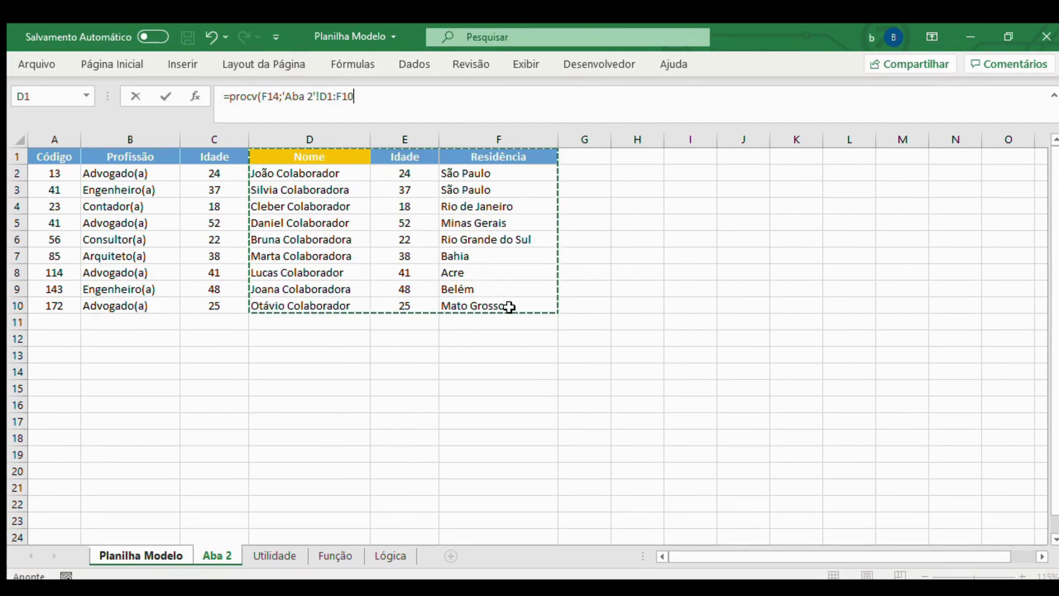
key("F4")
type(";2")
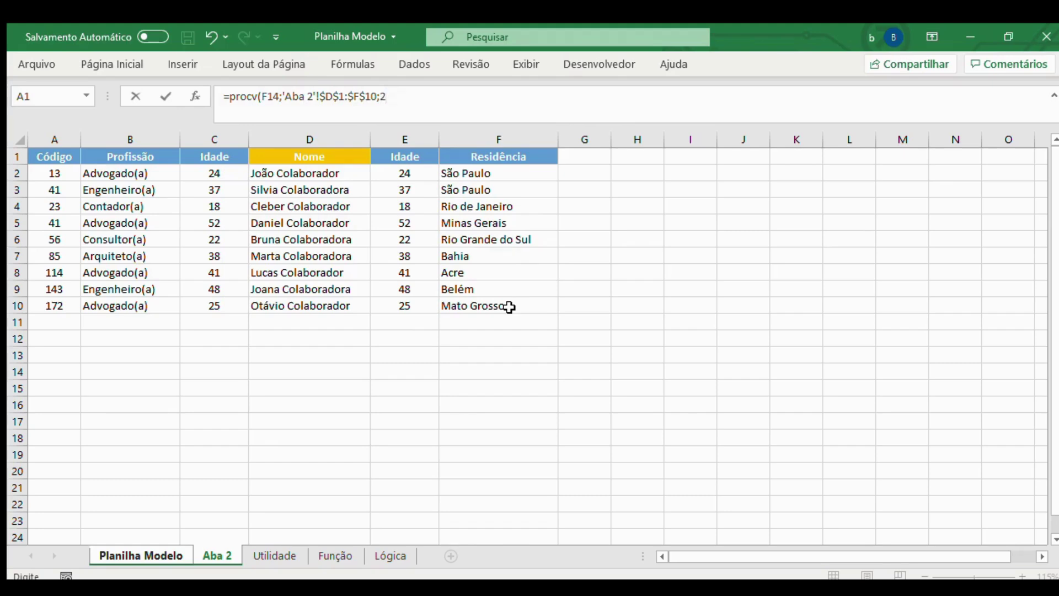
type(";falso)")
key("Return")
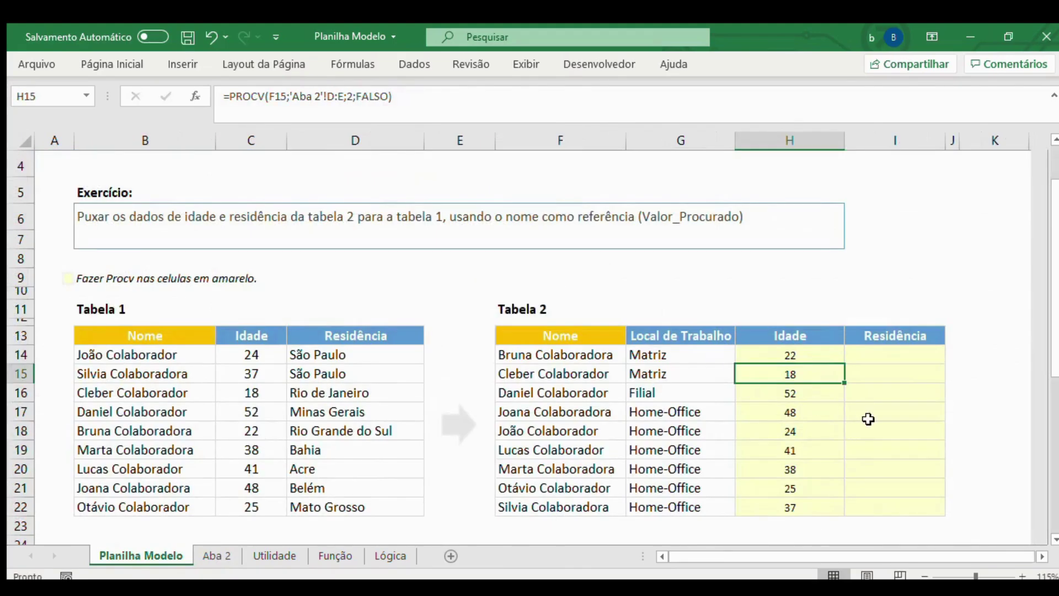
left_click(824, 355)
double_click(845, 365)
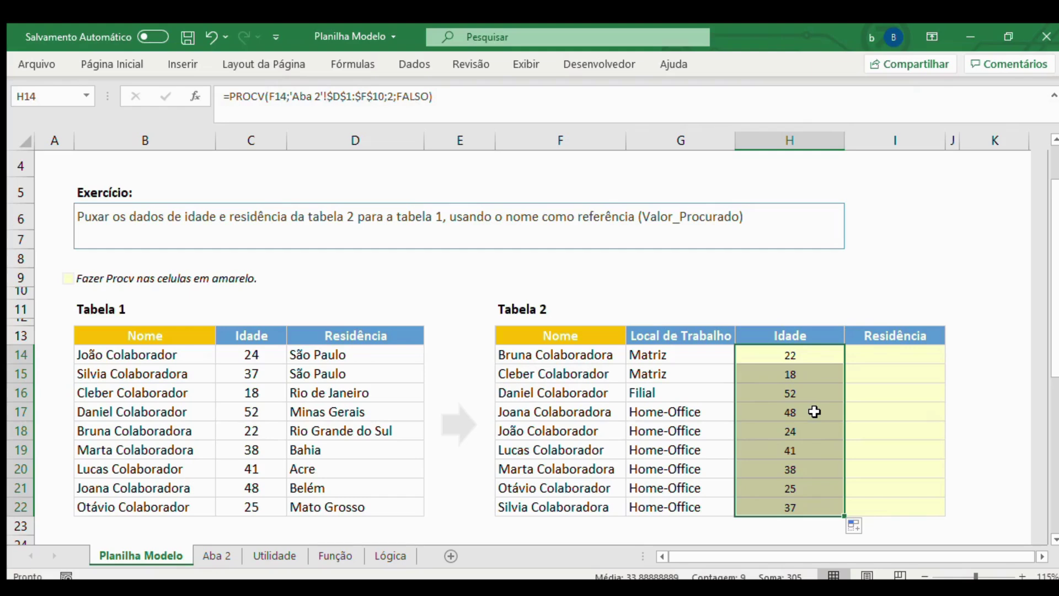
key("ctrl+Home")
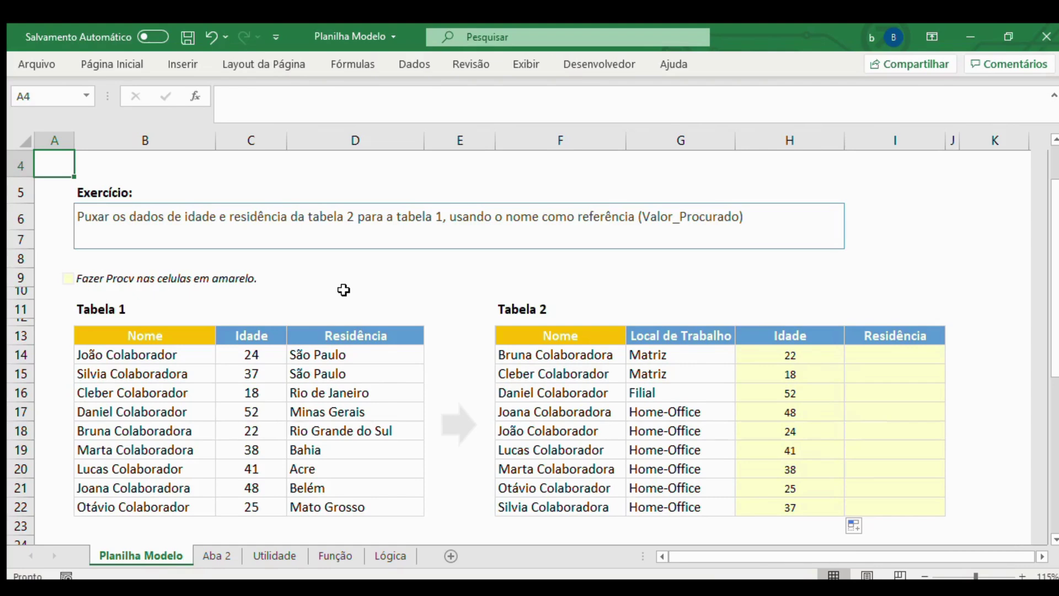
Review the Tabela 1 range and the PROCV formula in H14, and select the first Residência cell of Tabela 2, I14.
left_click(911, 355)
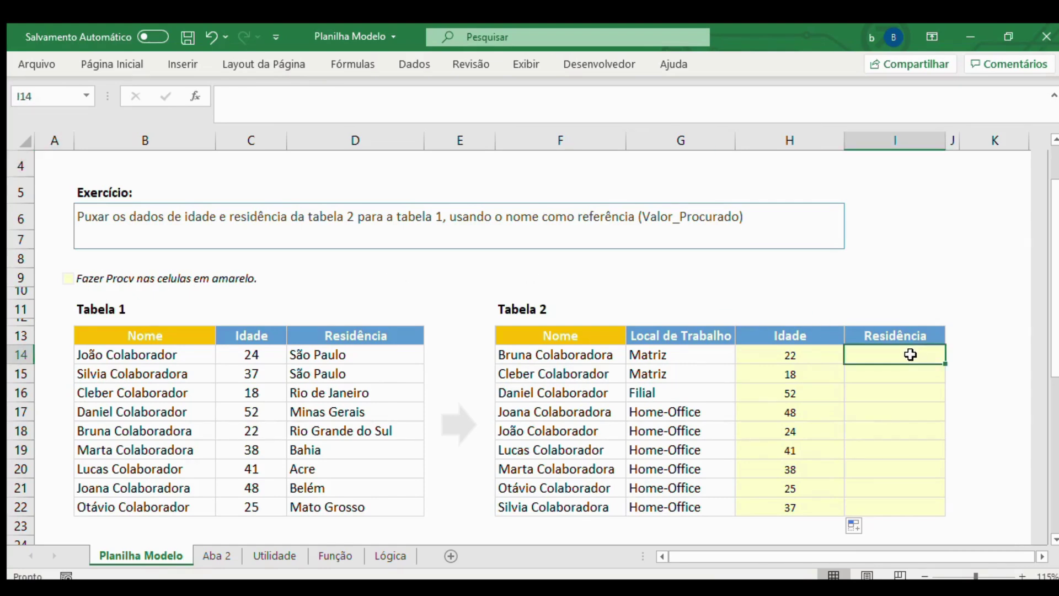
left_click_drag(100, 335, 369, 506)
left_click(852, 356)
left_click(807, 351)
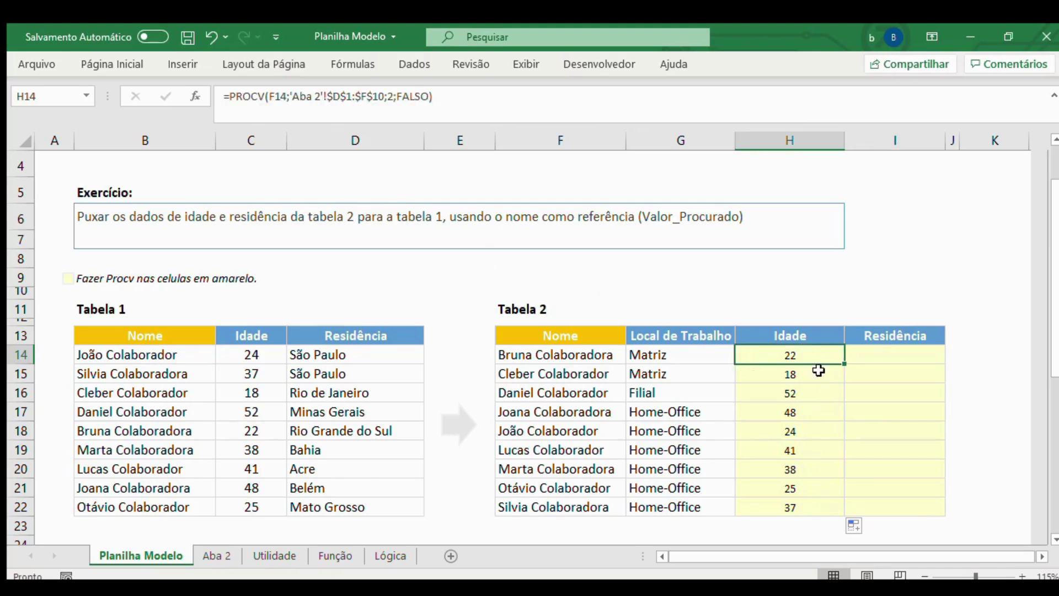
left_click(904, 351)
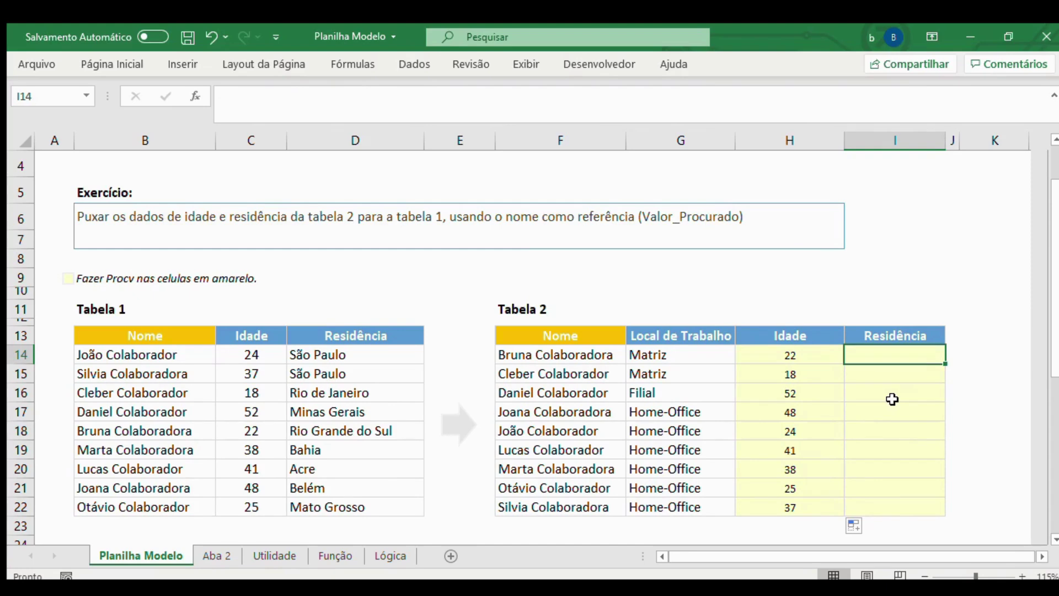